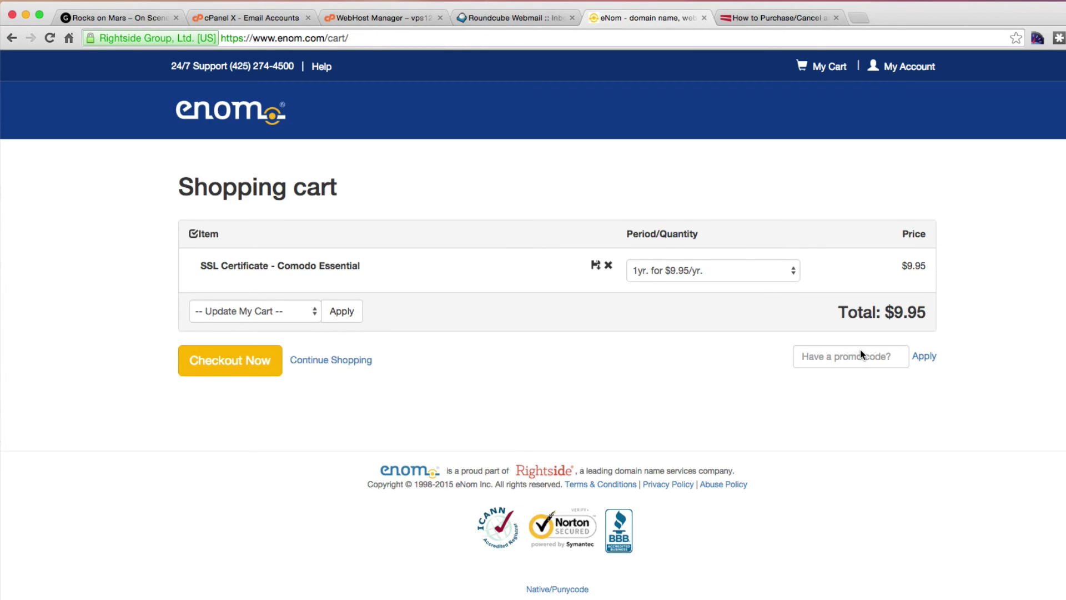
Check out and place the order for the Comodo Essential SSL certificate.
{"action": "left_click", "coordinate": [216, 364]}
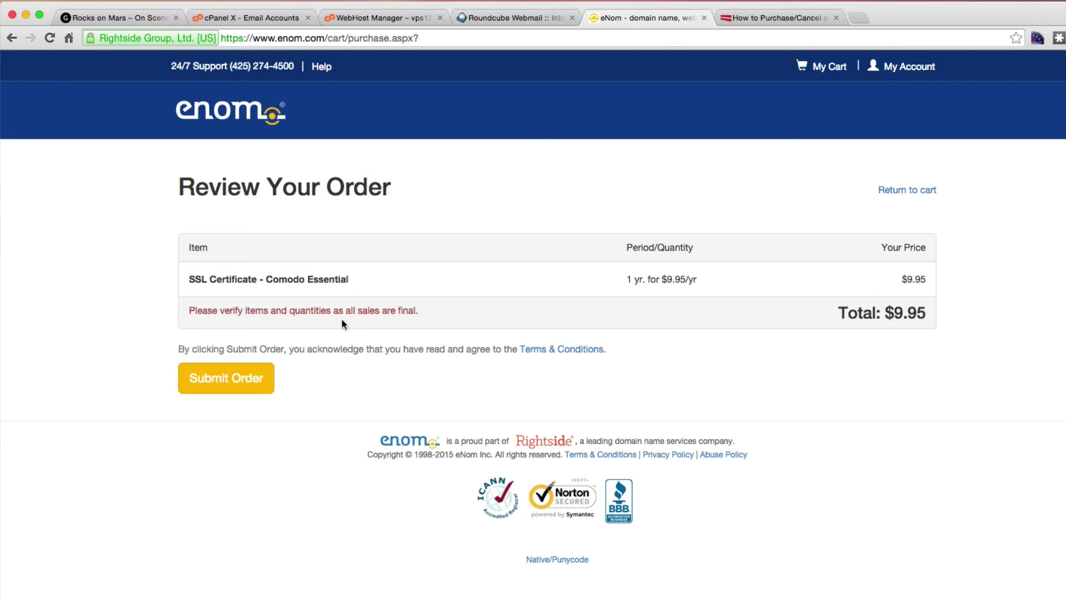
{"action": "left_click", "coordinate": [246, 378]}
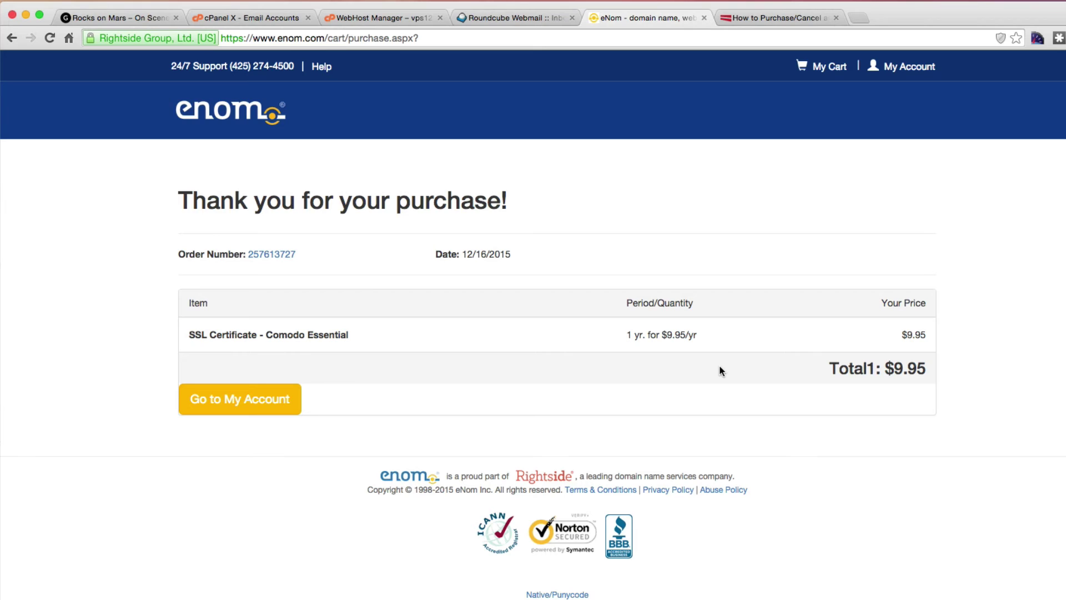
{"action": "left_click", "coordinate": [239, 399]}
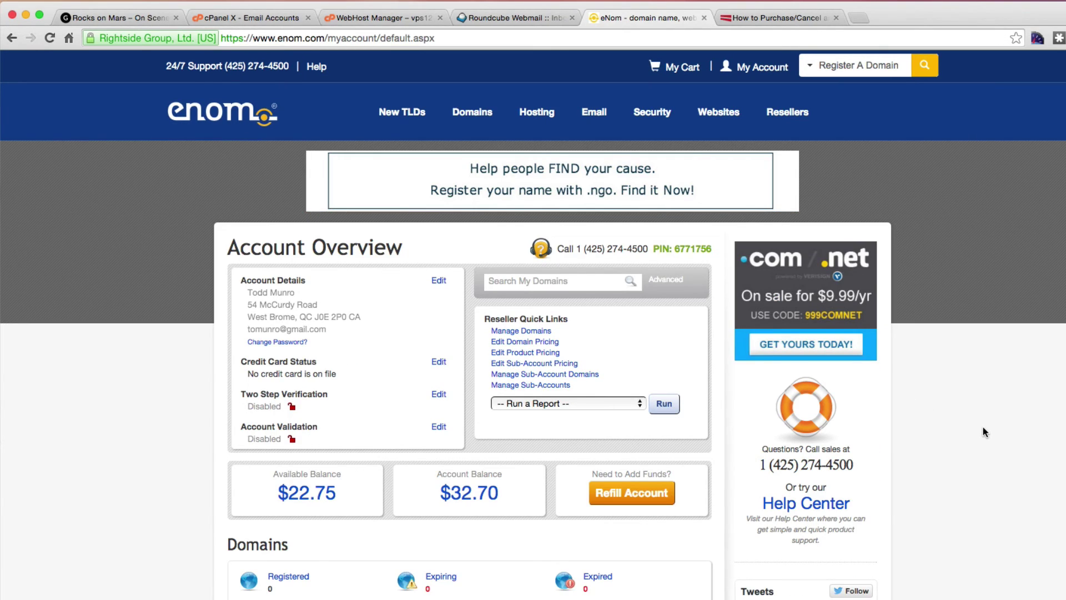
Open the unconfigured Comodo Essential certificate from Security > SSL Certificates, then go to WHM.
{"action": "left_click", "coordinate": [652, 112]}
{"action": "mouse_move", "coordinate": [649, 191]}
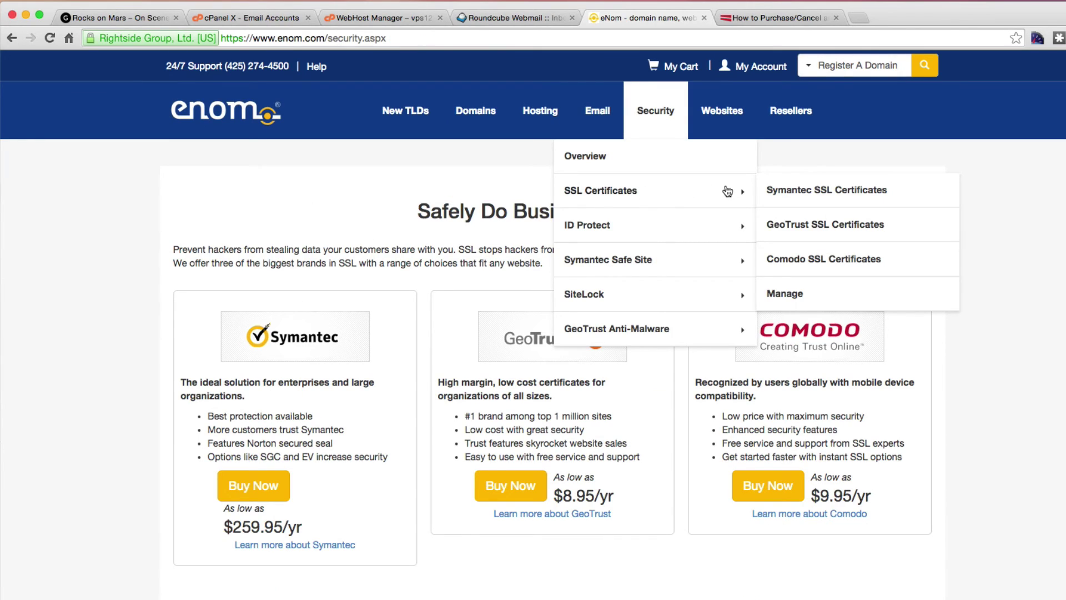
{"action": "left_click", "coordinate": [784, 294]}
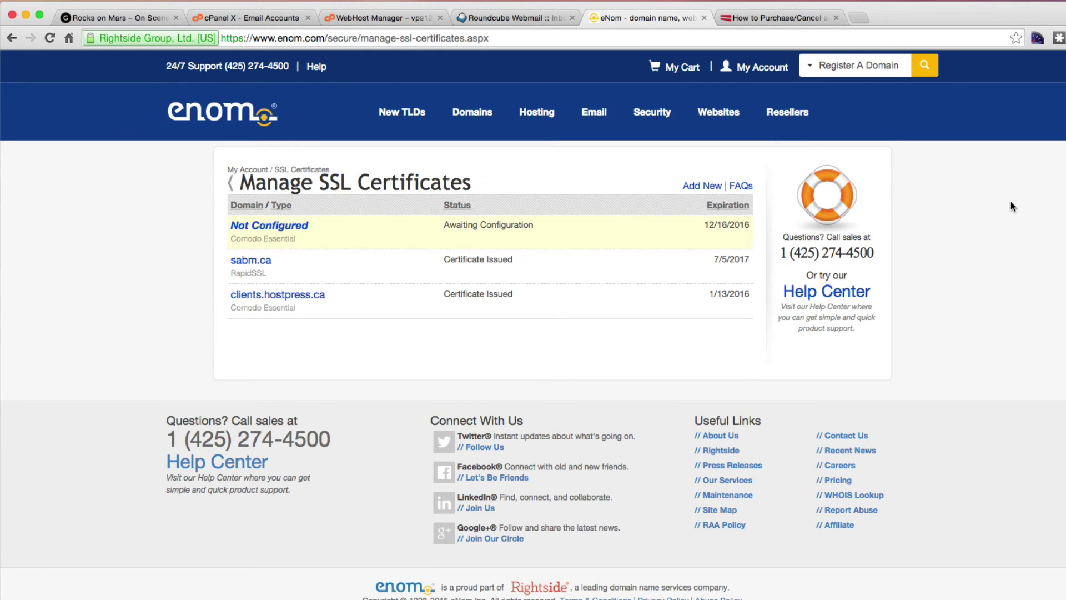
{"action": "left_click", "coordinate": [263, 228]}
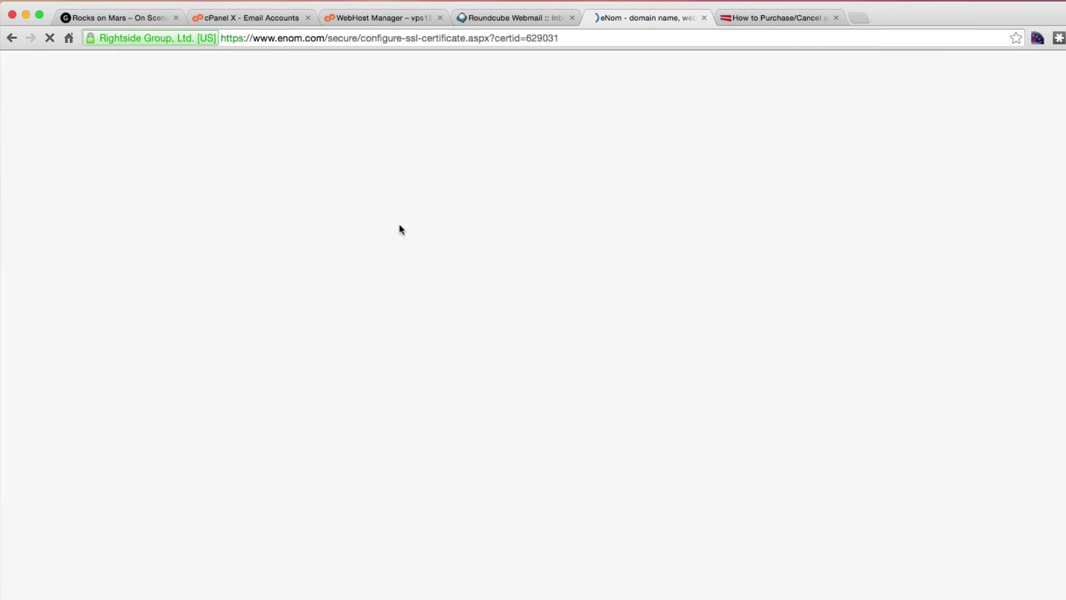
{"action": "scroll", "coordinate": [873, 464], "scroll_direction": "down", "scroll_amount": 2}
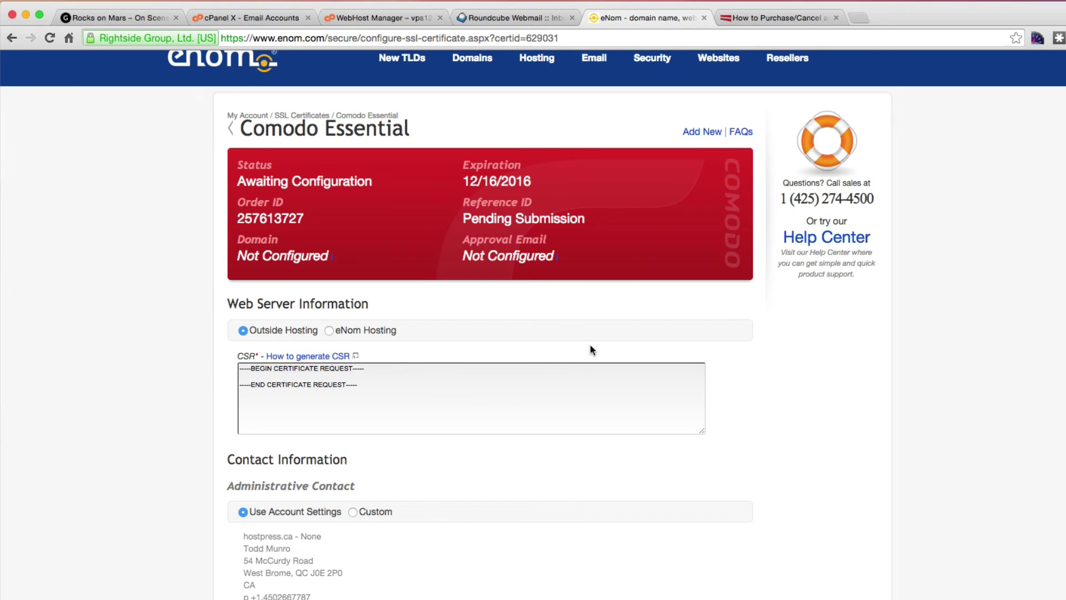
{"action": "left_click", "coordinate": [364, 19]}
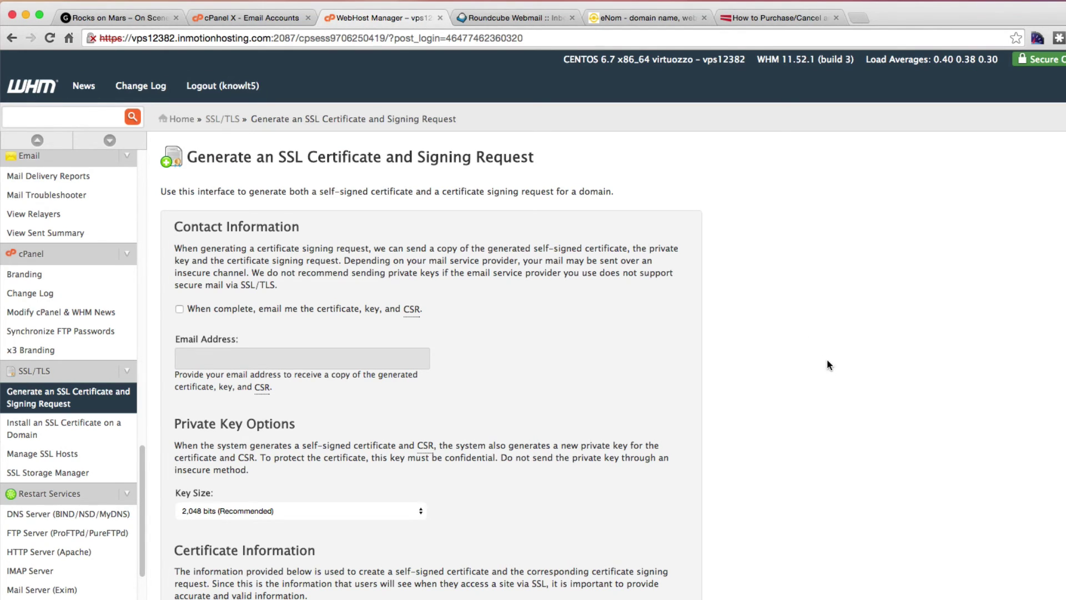
Open WHM's SSL certificate signing request generator and enable emailing the certificate, key and CSR.
{"action": "scroll", "coordinate": [89, 308], "scroll_direction": "up", "scroll_amount": 10}
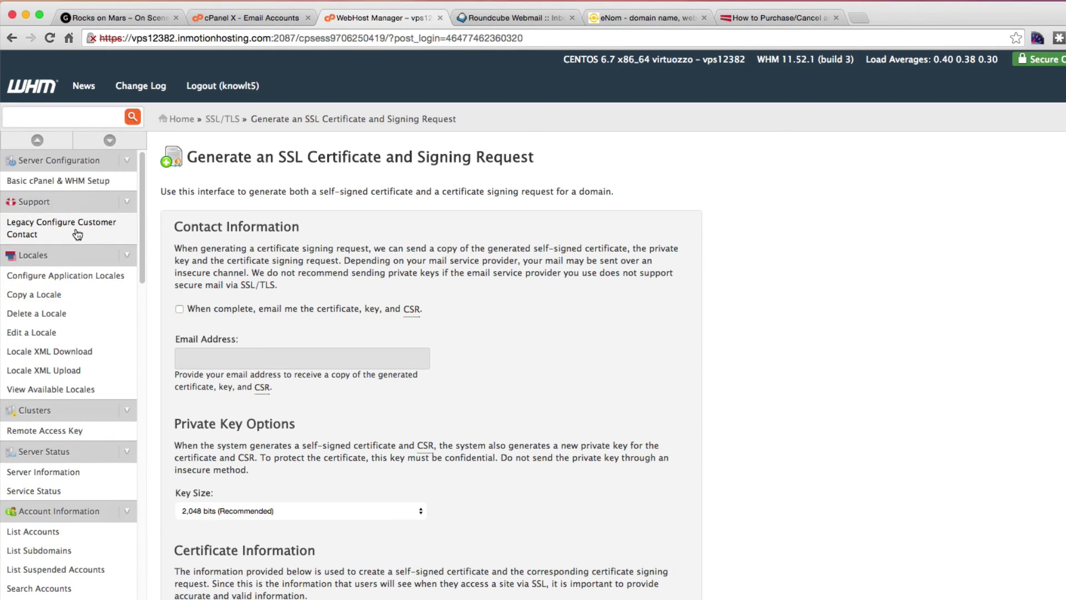
{"action": "scroll", "coordinate": [92, 334], "scroll_direction": "down", "scroll_amount": 10}
{"action": "scroll", "coordinate": [92, 341], "scroll_direction": "down", "scroll_amount": 1}
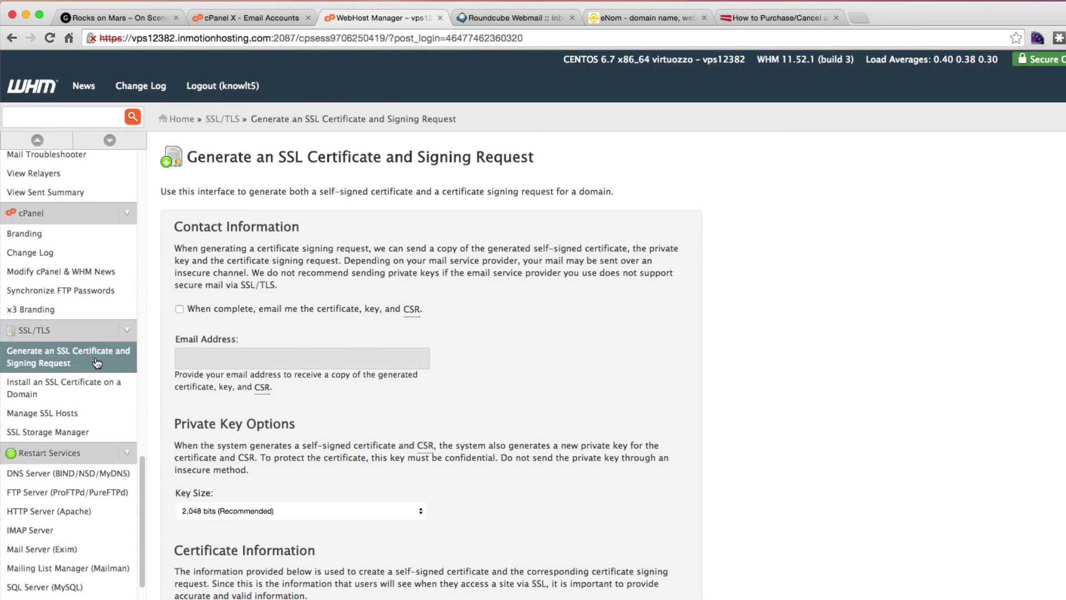
{"action": "left_click", "coordinate": [75, 364]}
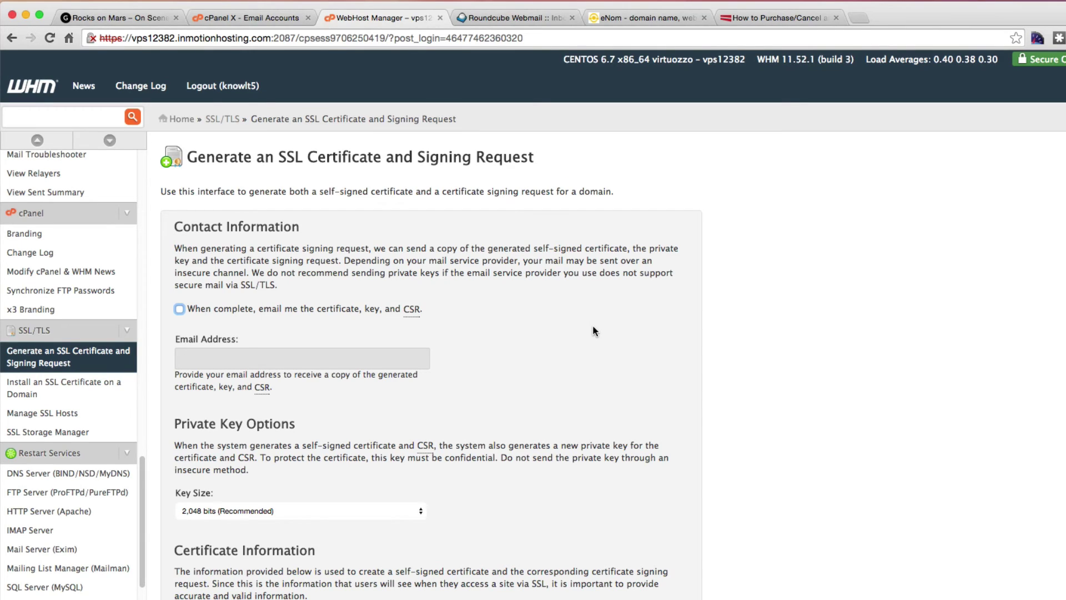
{"action": "left_click", "coordinate": [179, 307]}
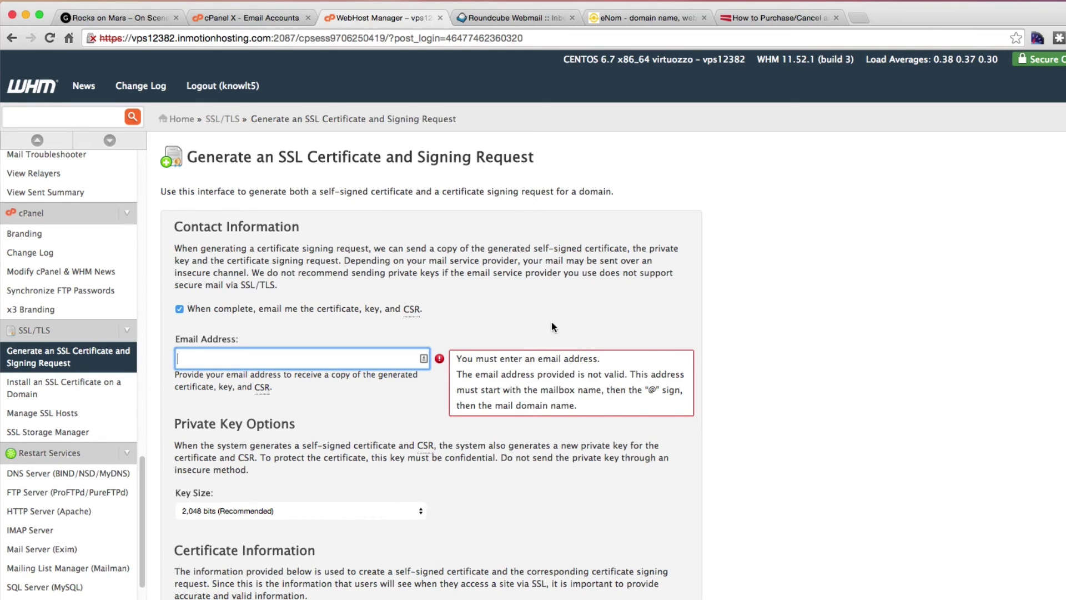
{"action": "left_click", "coordinate": [505, 20]}
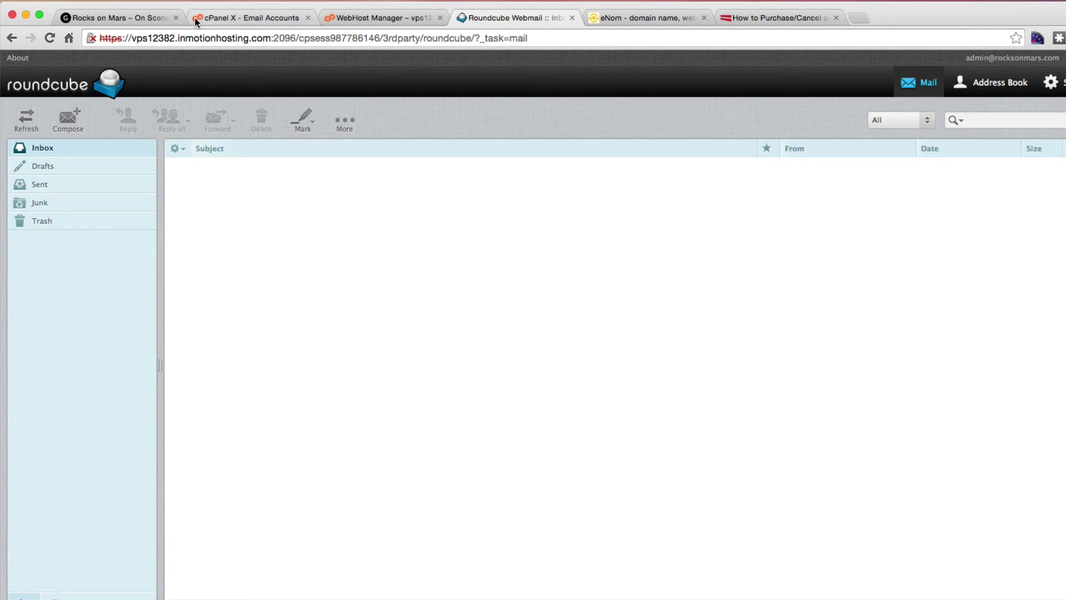
Select the site's admin email address in cPanel's Email Accounts list, then return to WHM.
{"action": "left_click", "coordinate": [237, 17]}
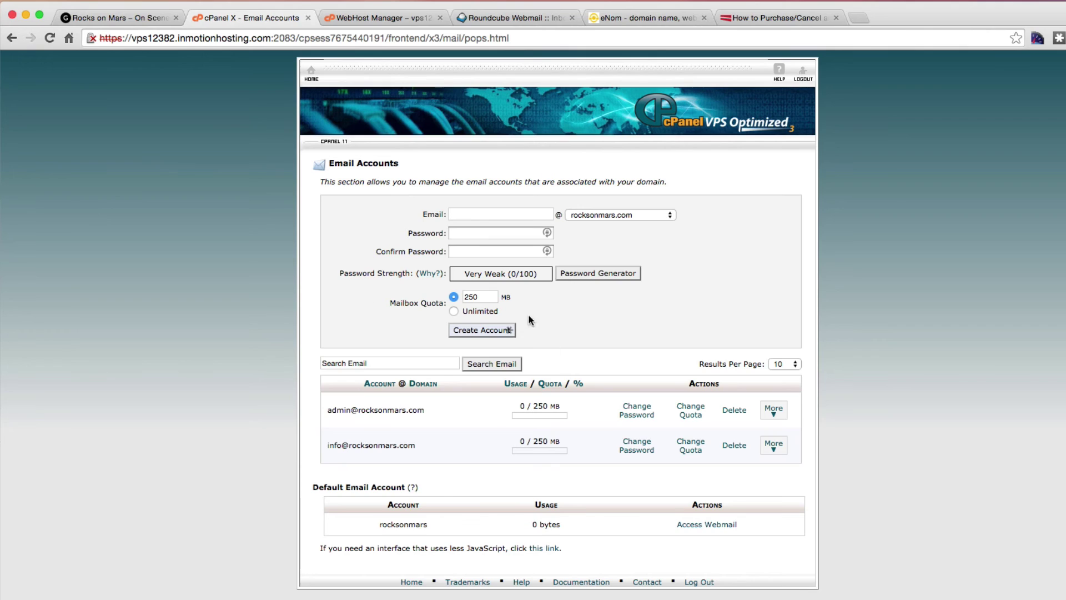
{"action": "left_click_drag", "start_coordinate": [328, 410], "coordinate": [349, 411]}
{"action": "left_click_drag", "start_coordinate": [349, 411], "coordinate": [426, 411]}
{"action": "key", "text": "super+c"}
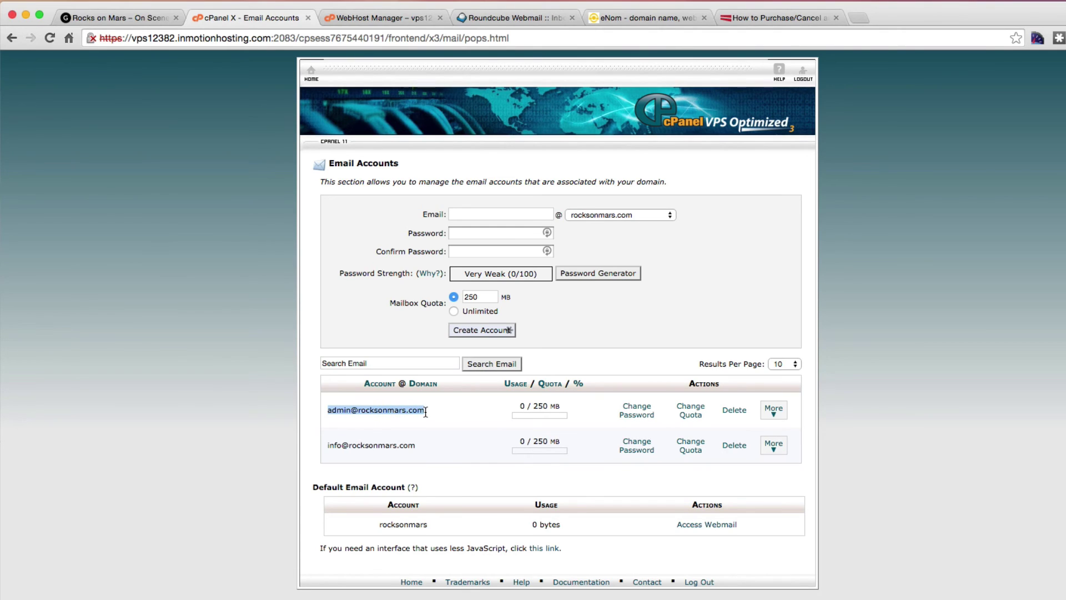
{"action": "left_click", "coordinate": [359, 21]}
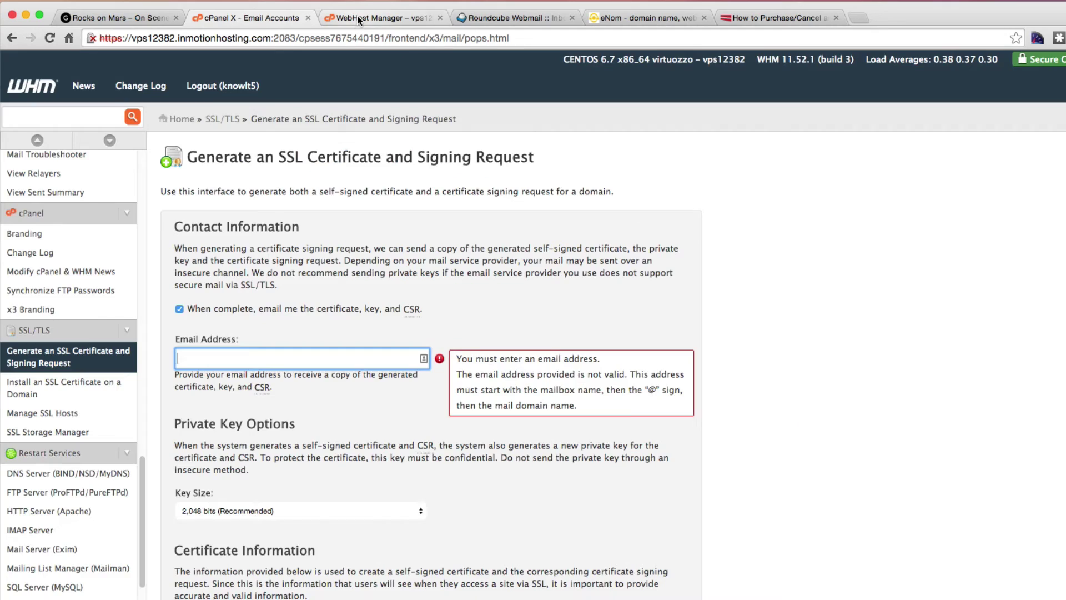
Fill in the admin email address and set the private key size to 4,096 bits.
{"action": "key", "text": "Down"}
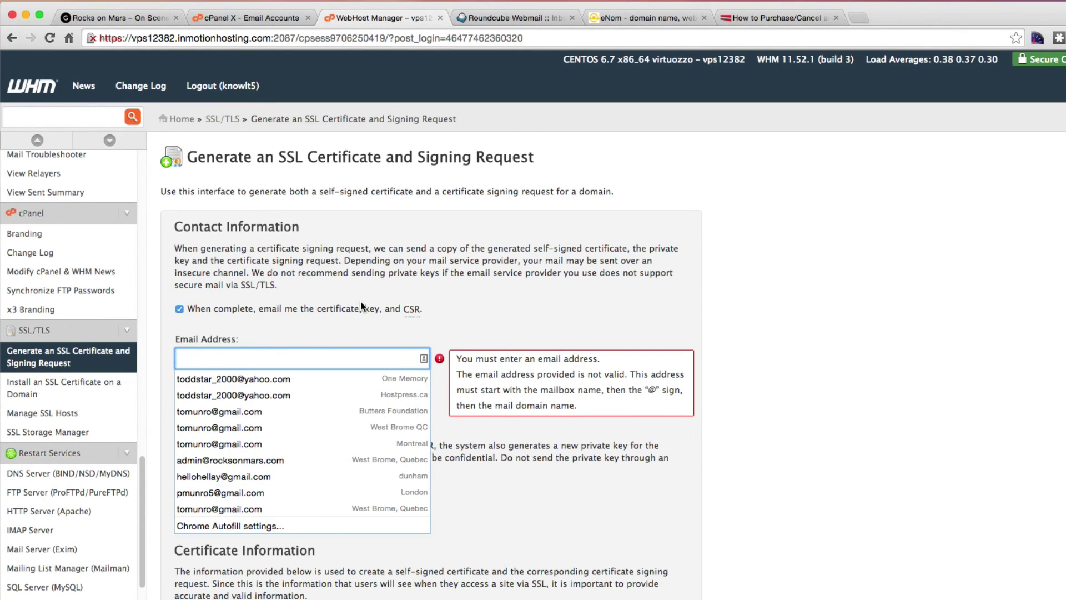
{"action": "key", "text": "super+v"}
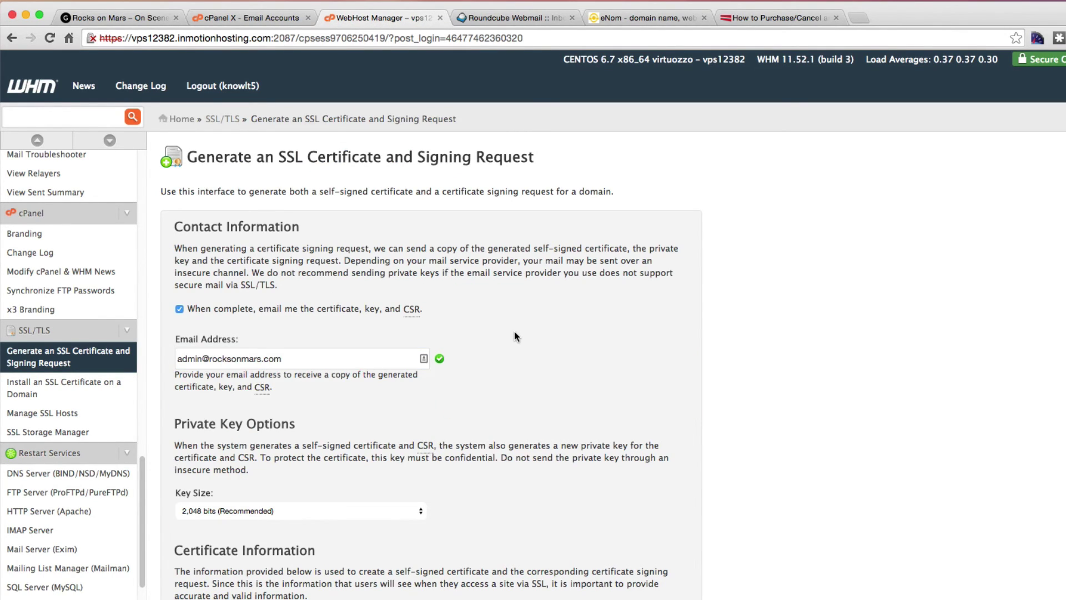
{"action": "scroll", "coordinate": [522, 369], "scroll_direction": "down", "scroll_amount": 3}
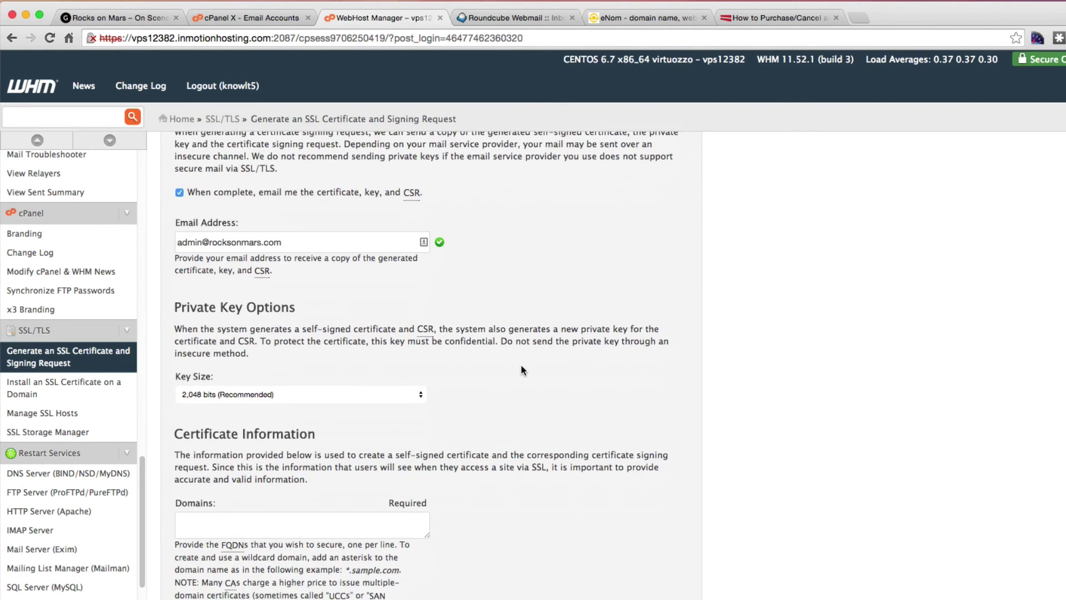
{"action": "left_click", "coordinate": [222, 345]}
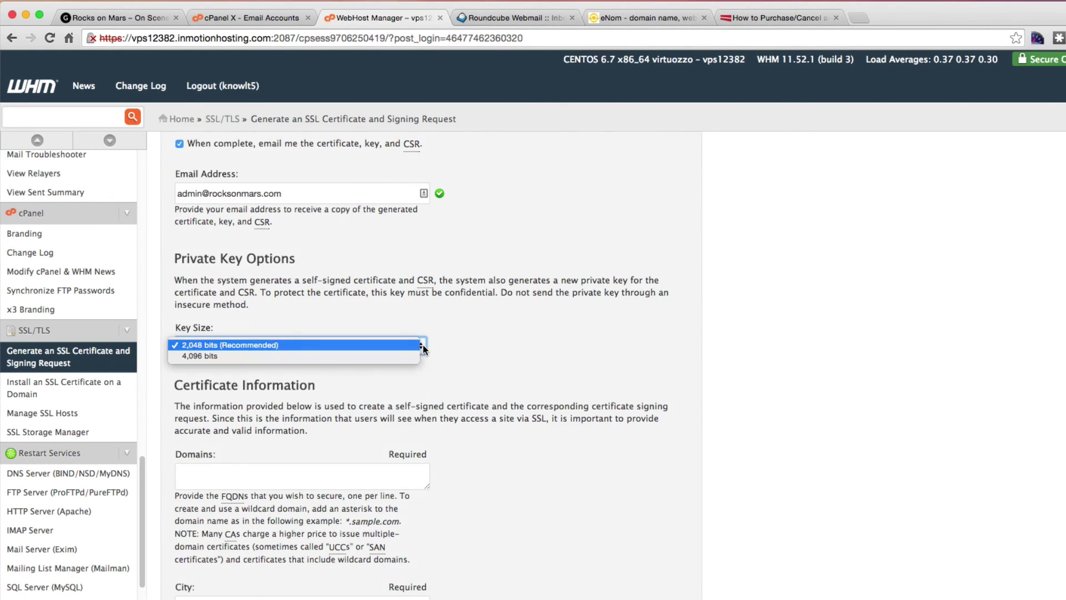
{"action": "left_click", "coordinate": [189, 358]}
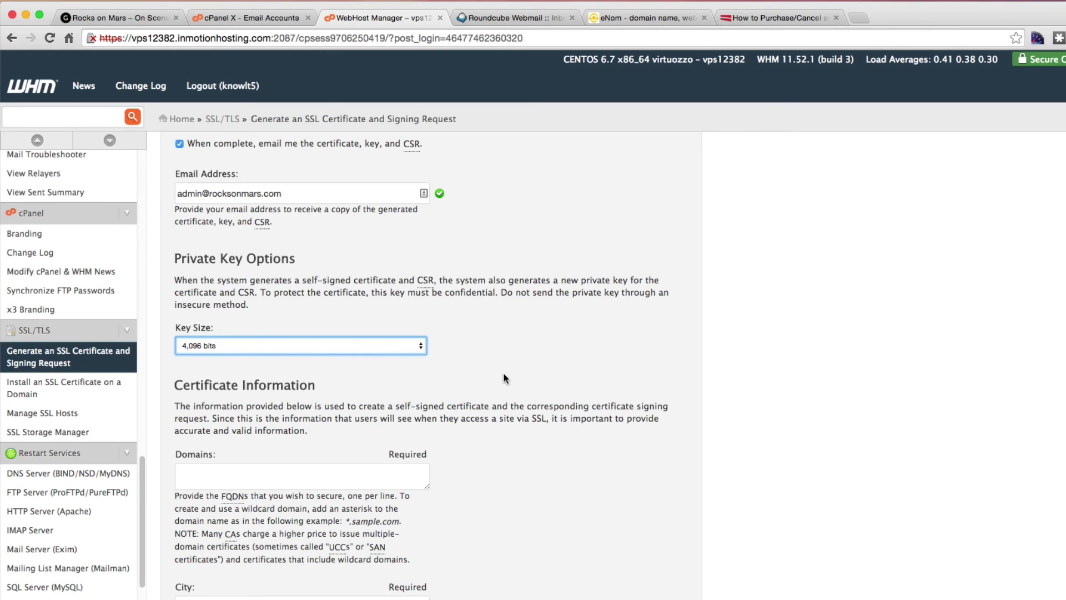
{"action": "scroll", "coordinate": [503, 372], "scroll_direction": "down", "scroll_amount": 3}
Enter rocksonmars.com as the domain and West Brome as the city.
{"action": "left_click", "coordinate": [195, 371]}
{"action": "type", "text": "r"}
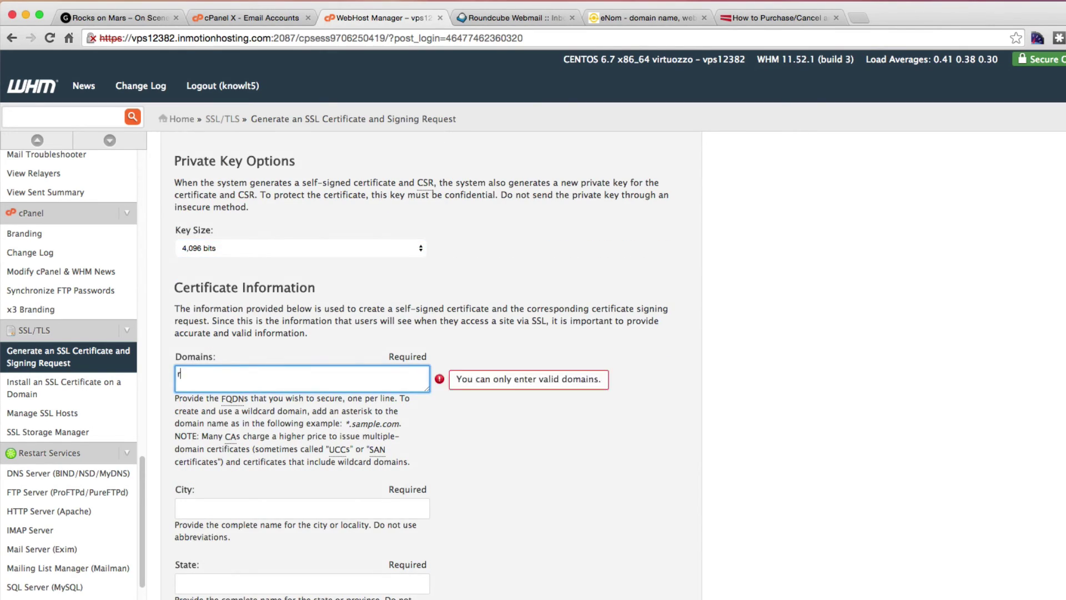
{"action": "type", "text": "ocksonmars.com"}
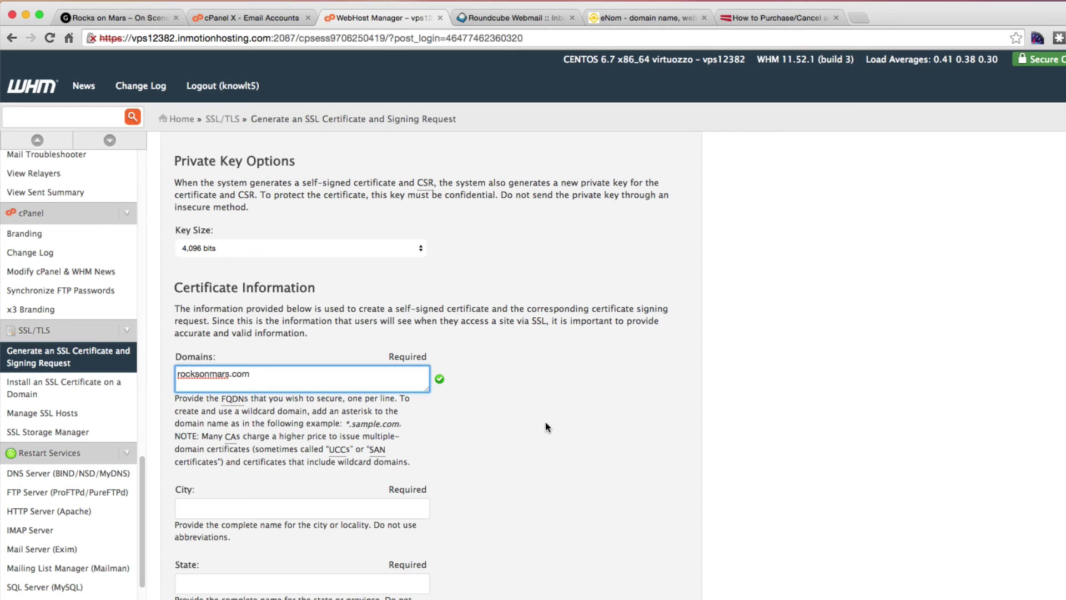
{"action": "scroll", "coordinate": [538, 425], "scroll_direction": "down", "scroll_amount": 3}
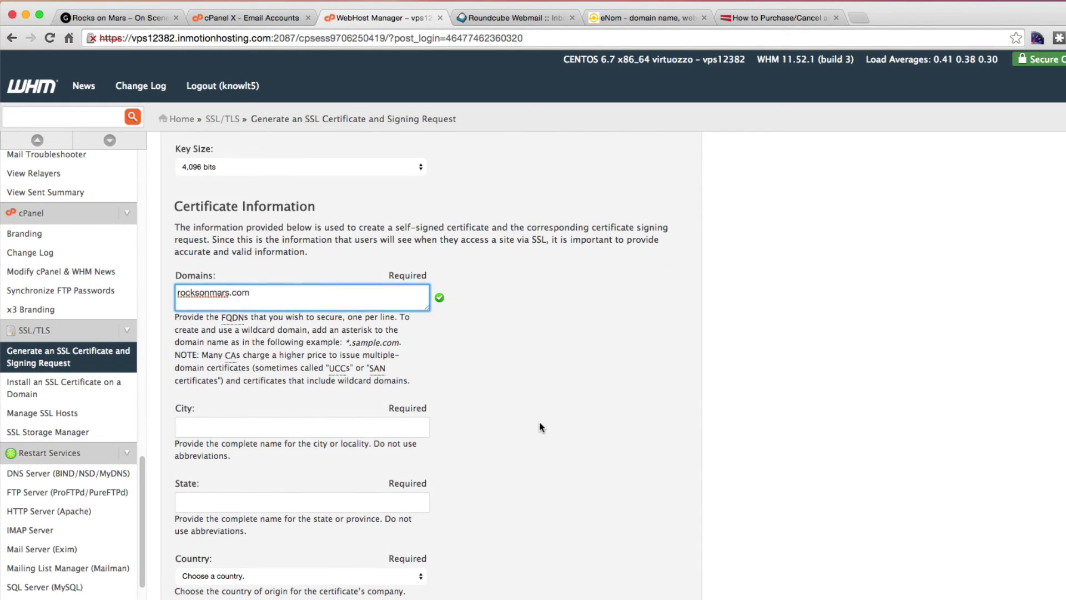
{"action": "scroll", "coordinate": [539, 427], "scroll_direction": "down", "scroll_amount": 2}
{"action": "left_click", "coordinate": [229, 393]}
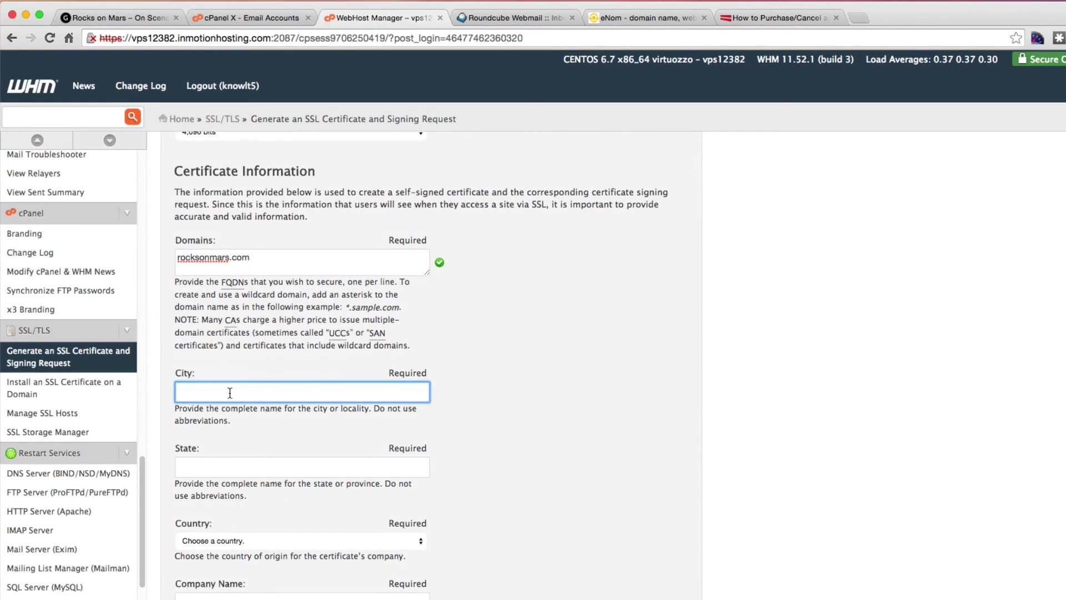
{"action": "type", "text": "West Brome"}
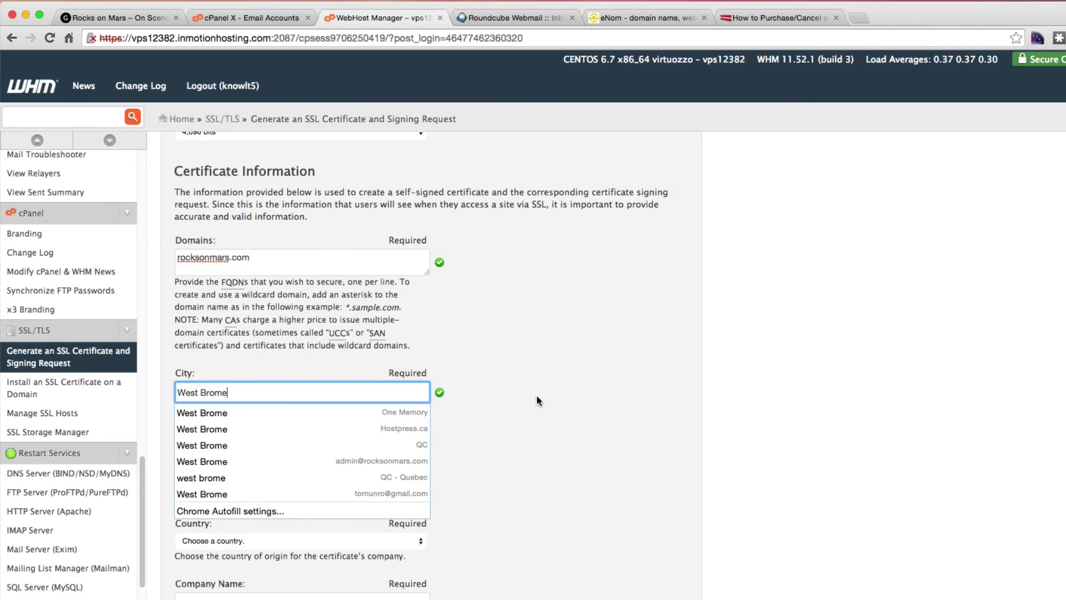
{"action": "left_click", "coordinate": [592, 394]}
Set state Quebec, country CA (Canada) and company name Rocks on Mars.
{"action": "left_click", "coordinate": [244, 461]}
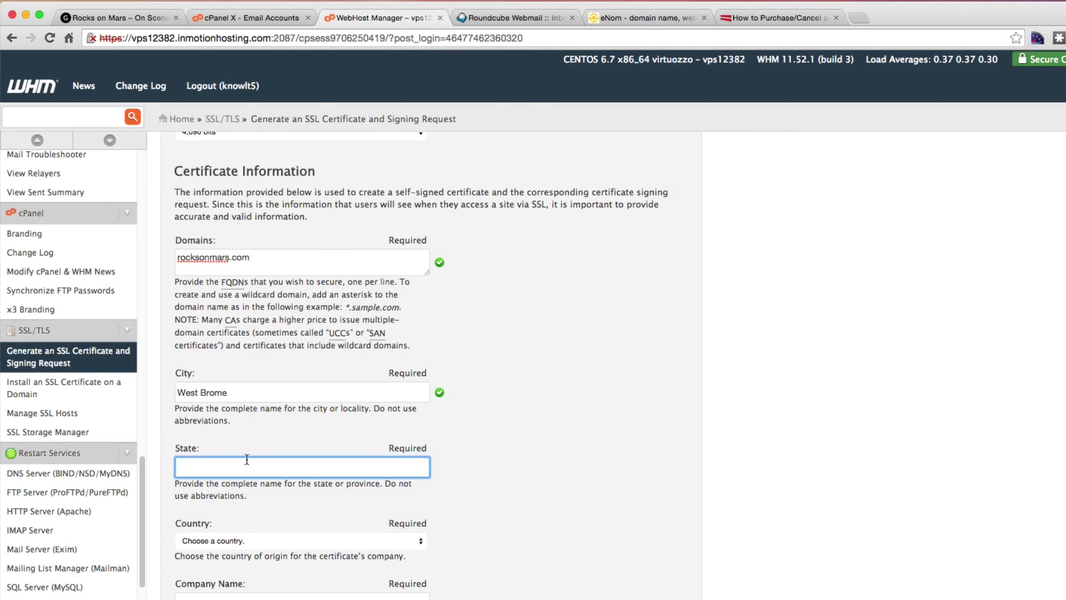
{"action": "type", "text": "Que"}
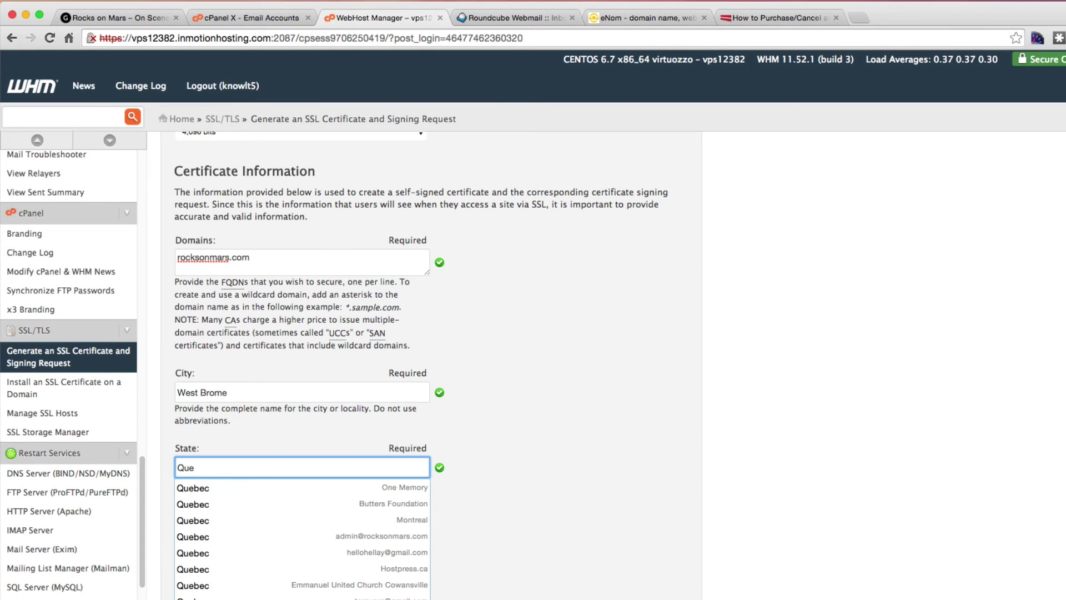
{"action": "type", "text": "bic"}
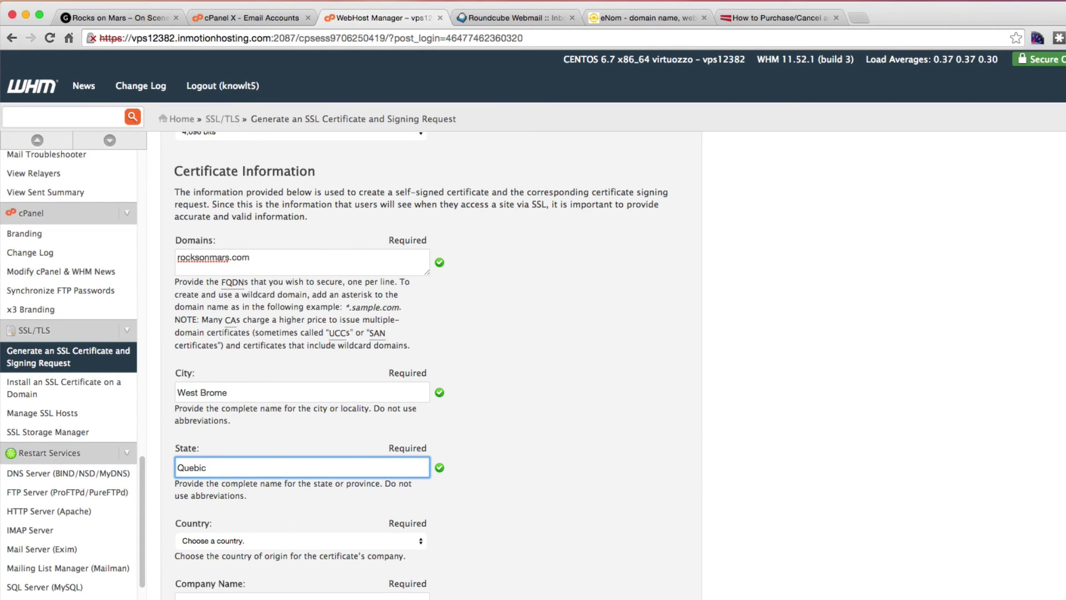
{"action": "key", "text": "BackSpace"}
{"action": "key", "text": "BackSpace"}
{"action": "type", "text": "ec"}
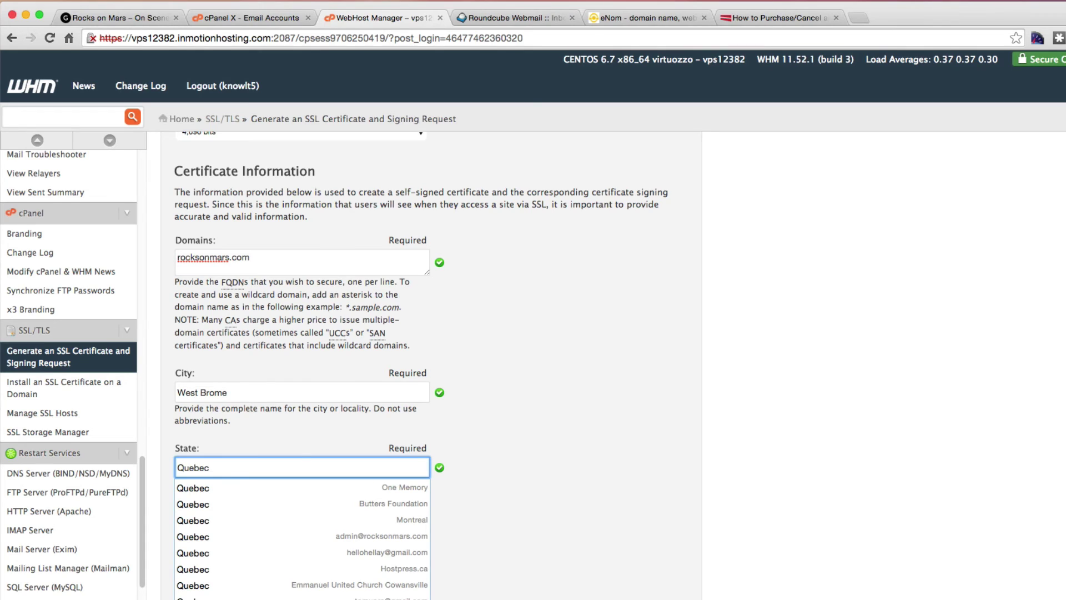
{"action": "left_click", "coordinate": [578, 449]}
{"action": "scroll", "coordinate": [578, 448], "scroll_direction": "down", "scroll_amount": 1}
{"action": "scroll", "coordinate": [577, 448], "scroll_direction": "down", "scroll_amount": 2}
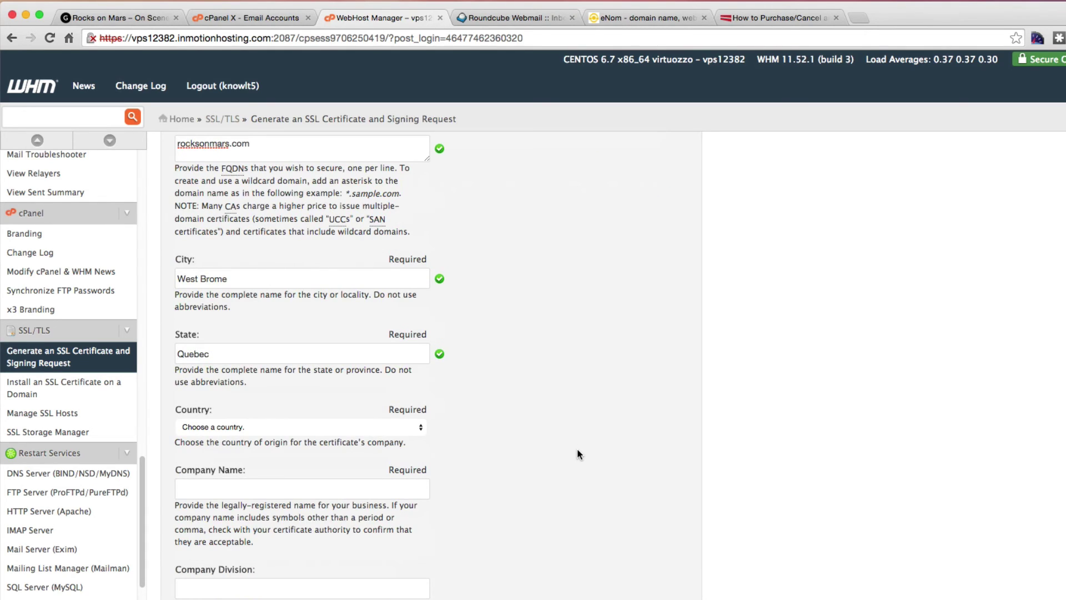
{"action": "left_click", "coordinate": [368, 424]}
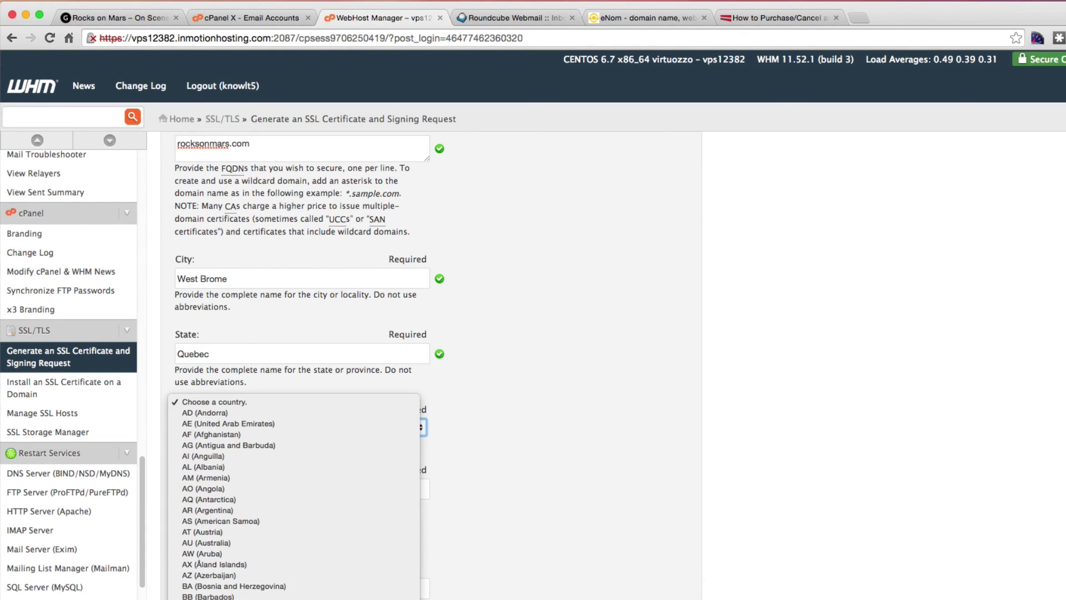
{"action": "scroll", "coordinate": [366, 426], "scroll_direction": "down", "scroll_amount": 3}
{"action": "scroll", "coordinate": [366, 426], "scroll_direction": "down", "scroll_amount": 3}
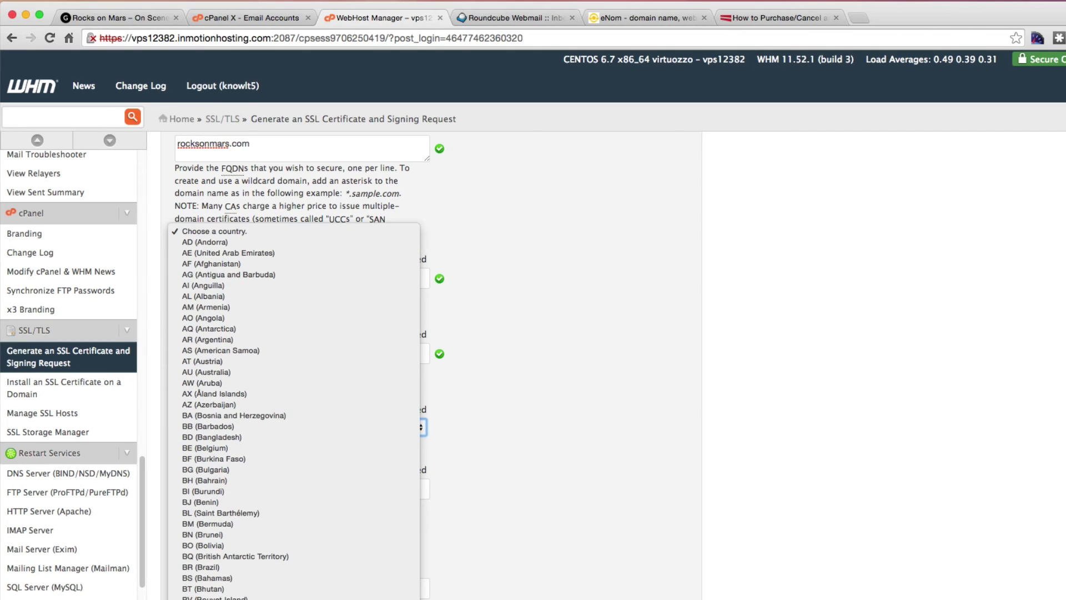
{"action": "left_click", "coordinate": [365, 425]}
{"action": "left_click", "coordinate": [220, 490]}
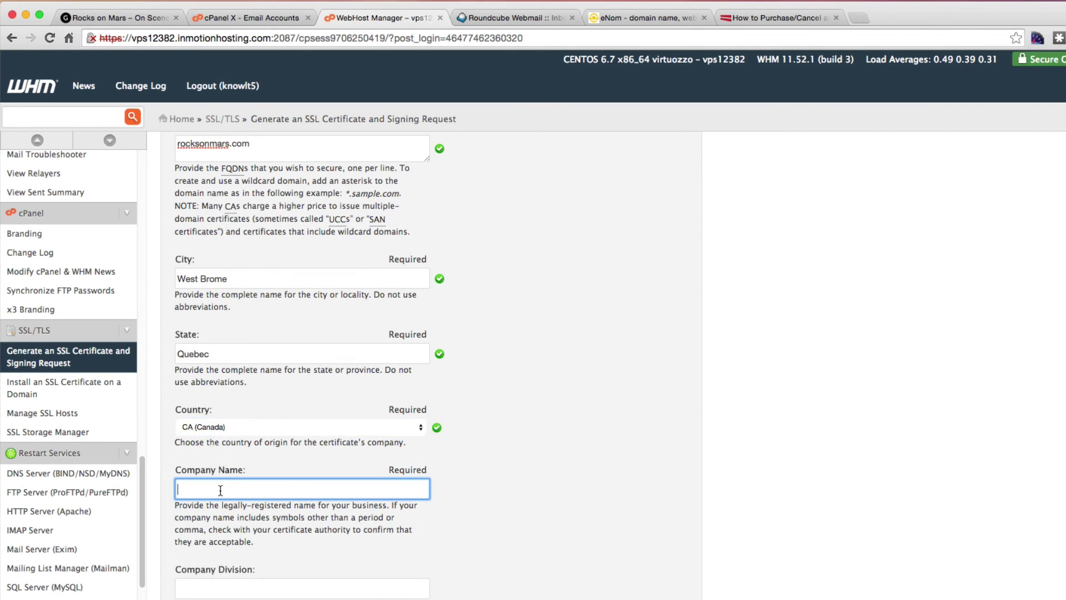
{"action": "type", "text": "Rocks on Mars"}
{"action": "key", "text": "super+Tab"}
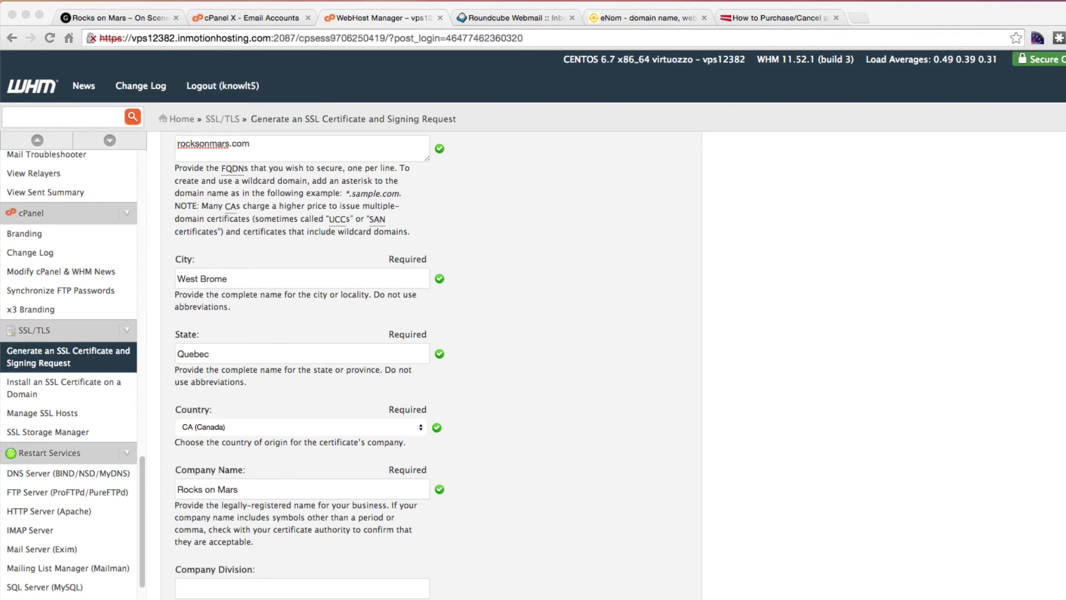
Fill in the contact email and a numeric passphrase, then generate the CSR and key.
{"action": "scroll", "coordinate": [526, 585], "scroll_direction": "down", "scroll_amount": 2}
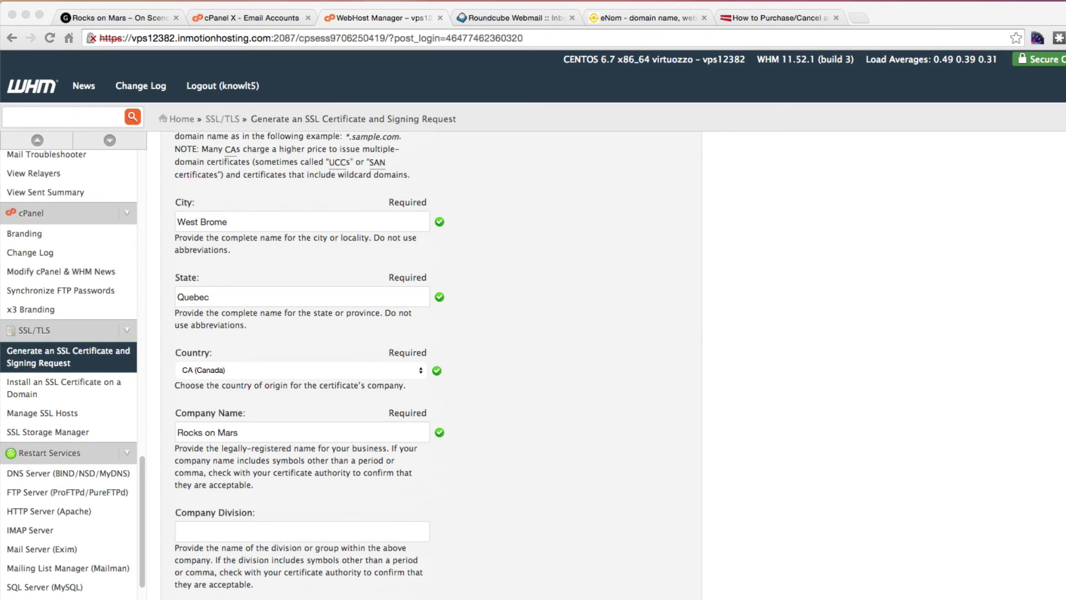
{"action": "scroll", "coordinate": [559, 453], "scroll_direction": "down", "scroll_amount": 5}
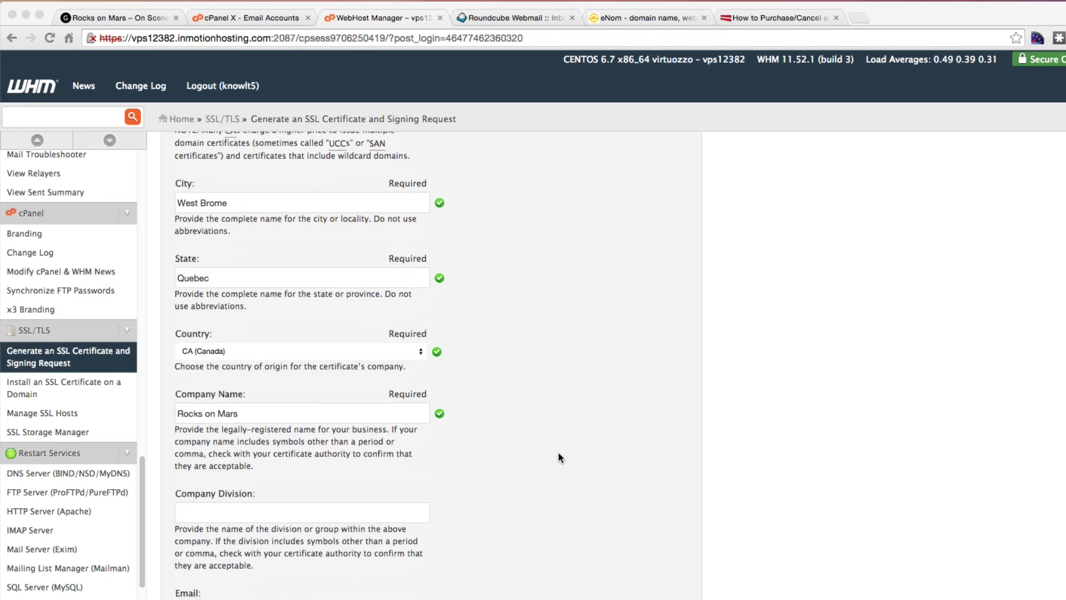
{"action": "scroll", "coordinate": [521, 389], "scroll_direction": "down", "scroll_amount": 3}
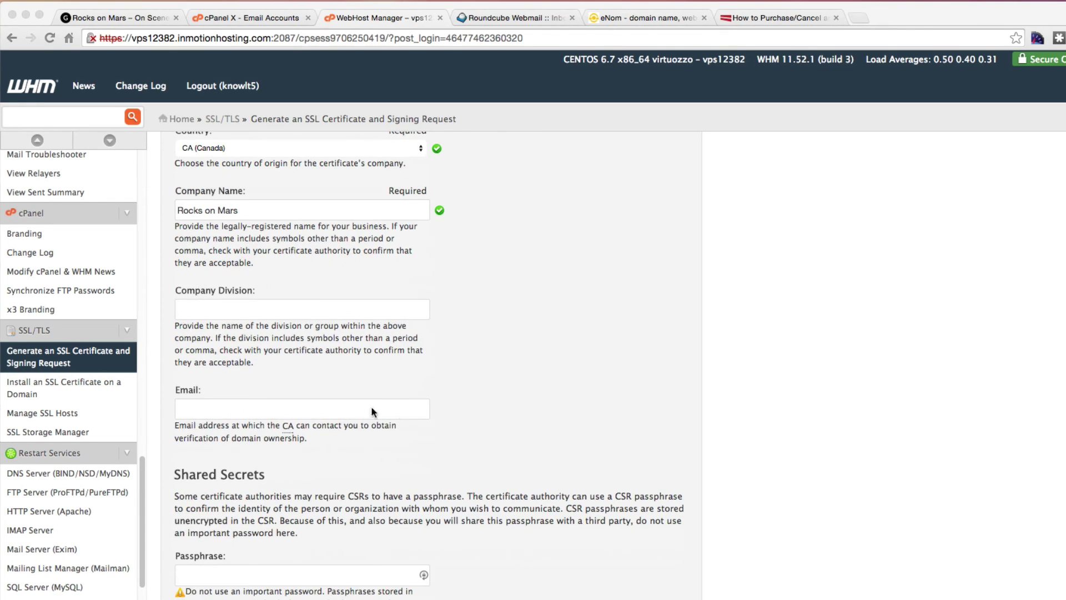
{"action": "left_click", "coordinate": [255, 421]}
{"action": "left_click", "coordinate": [255, 411]}
{"action": "key", "text": "super+v"}
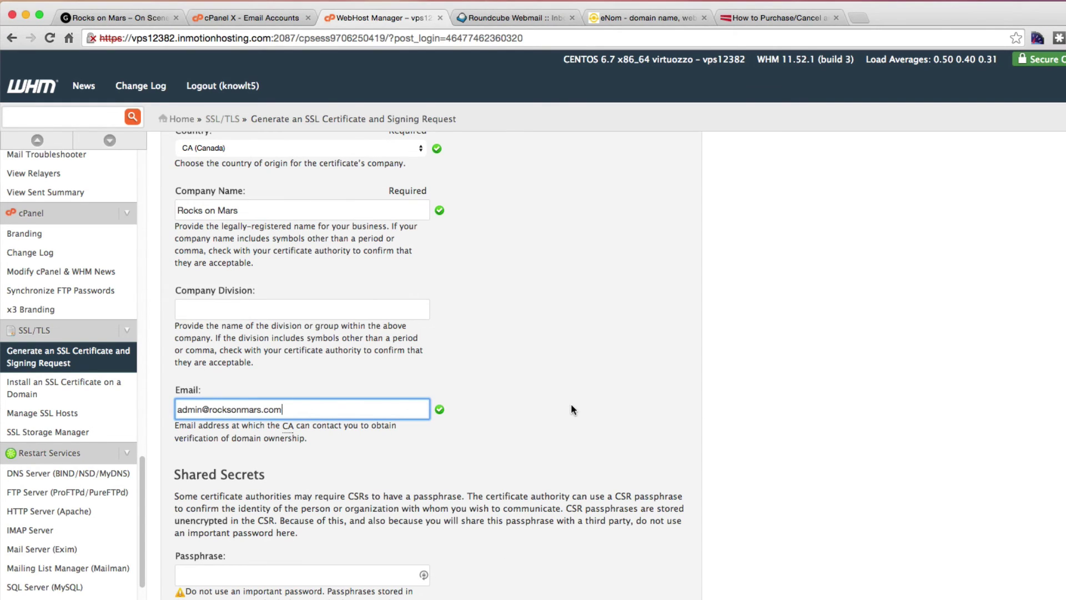
{"action": "scroll", "coordinate": [638, 412], "scroll_direction": "down", "scroll_amount": 2}
{"action": "left_click", "coordinate": [217, 533]}
{"action": "type", "text": "12345"}
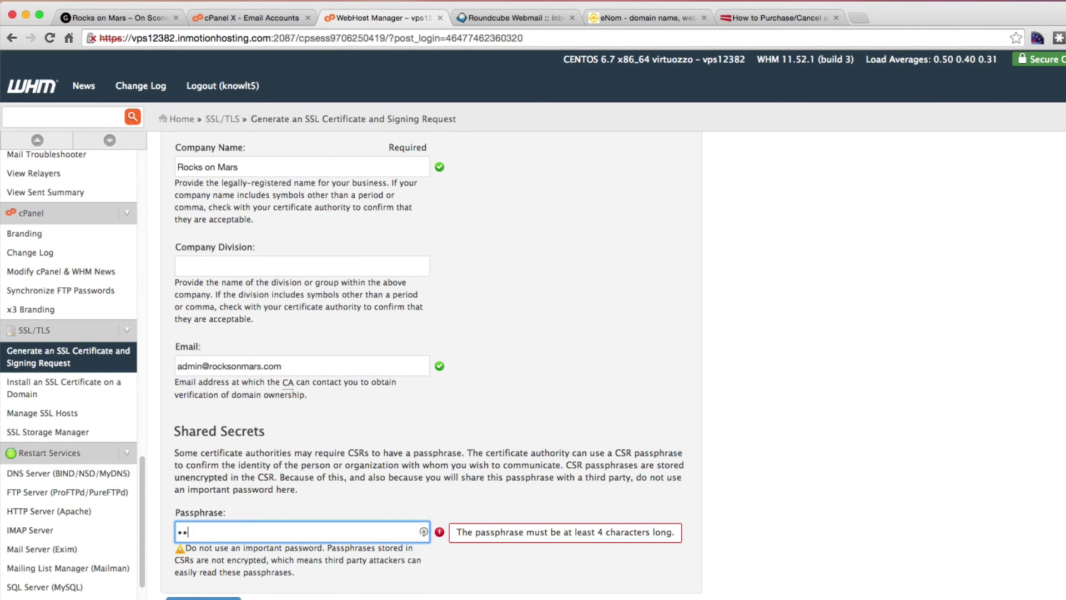
{"action": "type", "text": "!@#$%^&"}
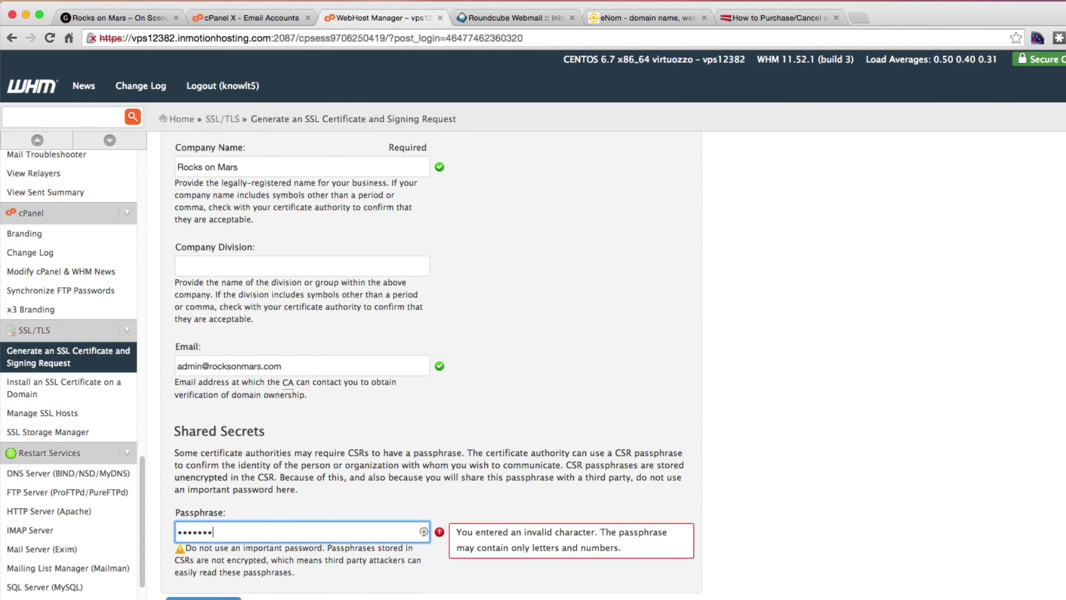
{"action": "key", "text": "BackSpace"}
{"action": "key", "text": "BackSpace"}
{"action": "key", "text": "BackSpace"}
{"action": "key", "text": "BackSpace"}
{"action": "key", "text": "BackSpace"}
{"action": "key", "text": "BackSpace"}
{"action": "key", "text": "BackSpace"}
{"action": "key", "text": "BackSpace"}
{"action": "key", "text": "BackSpace"}
{"action": "key", "text": "BackSpace"}
{"action": "key", "text": "BackSpace"}
{"action": "key", "text": "BackSpace"}
{"action": "type", "text": "12345678901"}
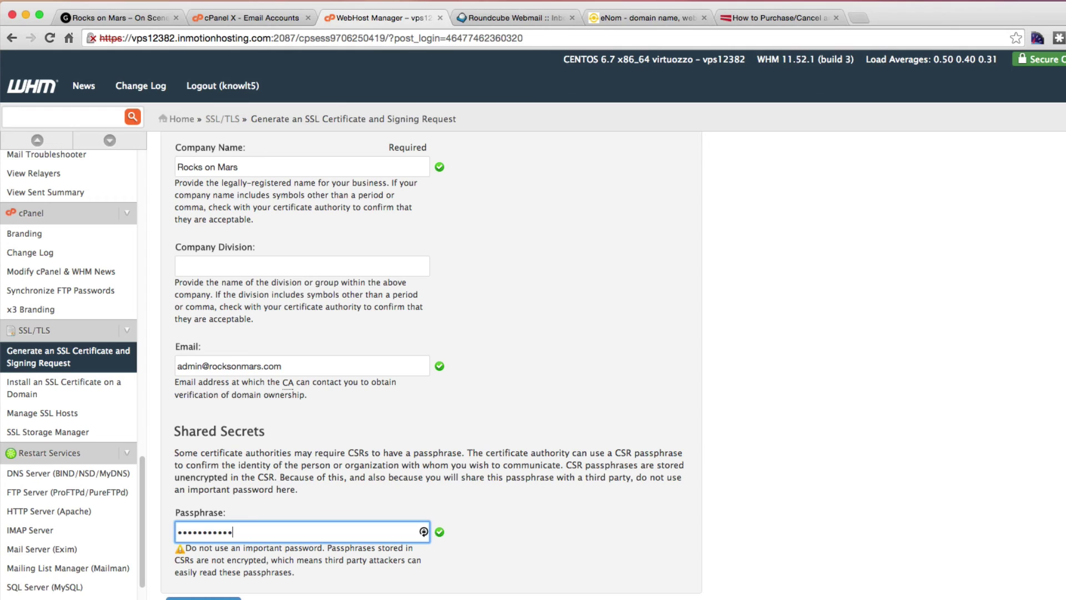
{"action": "key", "text": "Return"}
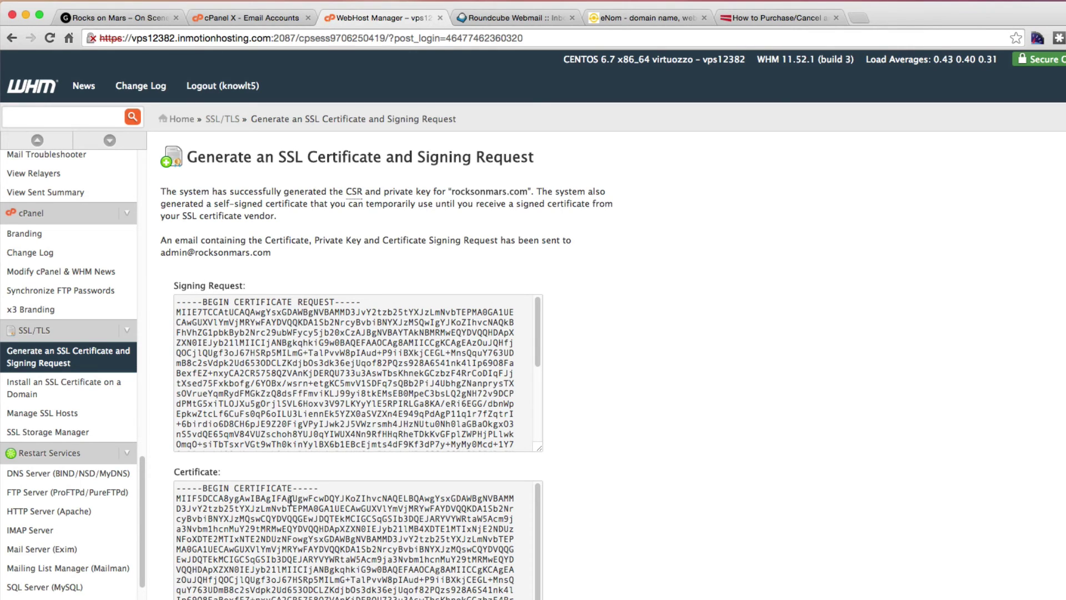
Select the entire generated signing request for rocksonmars.com in WHM's results page.
{"action": "scroll", "coordinate": [286, 506], "scroll_direction": "down", "scroll_amount": 5}
{"action": "scroll", "coordinate": [699, 503], "scroll_direction": "down", "scroll_amount": 10}
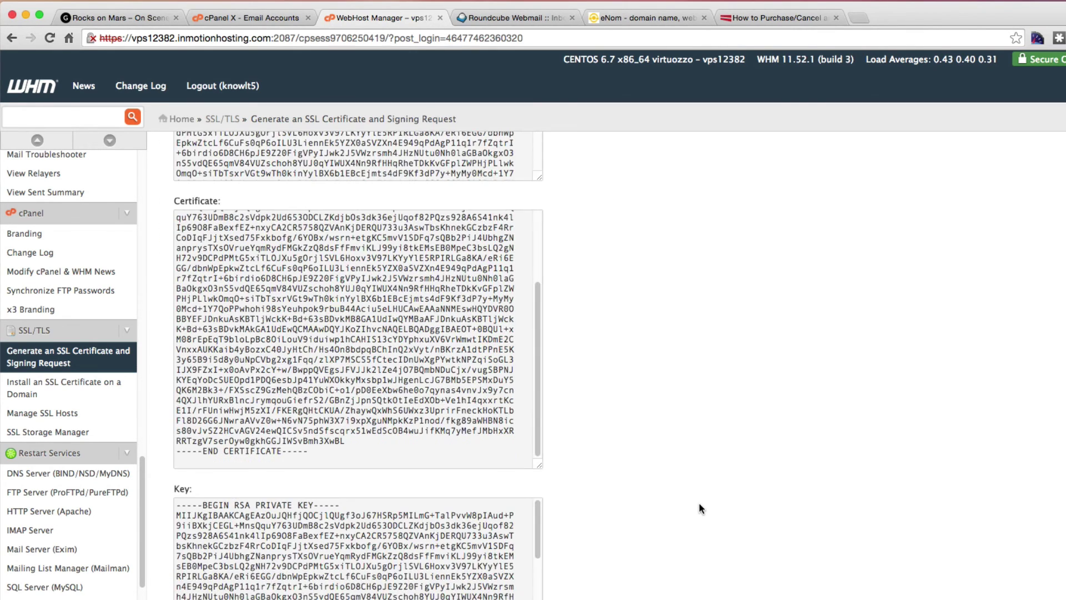
{"action": "scroll", "coordinate": [698, 503], "scroll_direction": "up", "scroll_amount": 10}
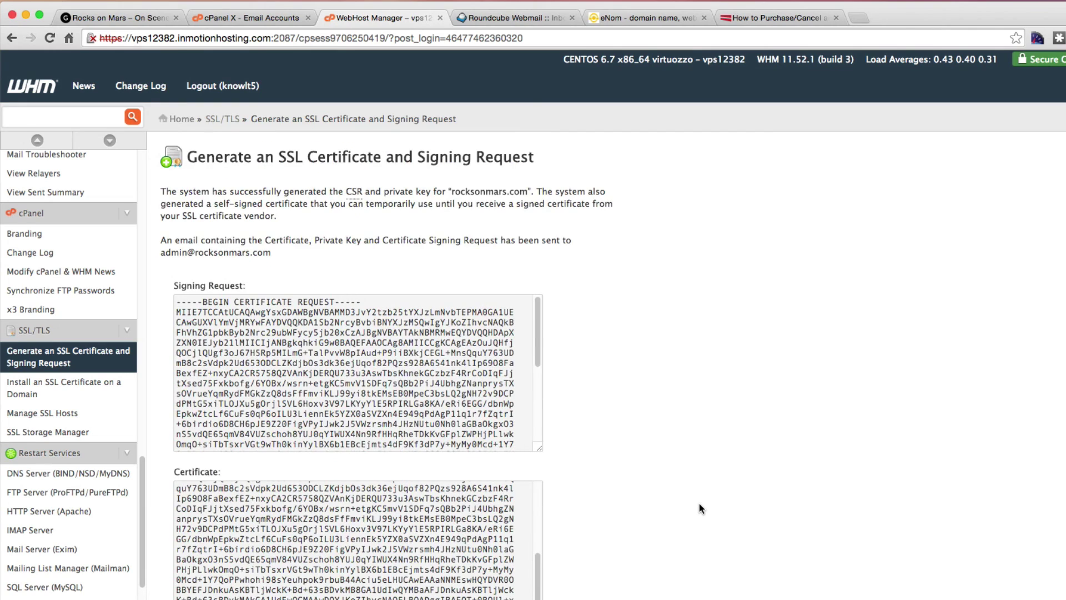
{"action": "left_click", "coordinate": [635, 15]}
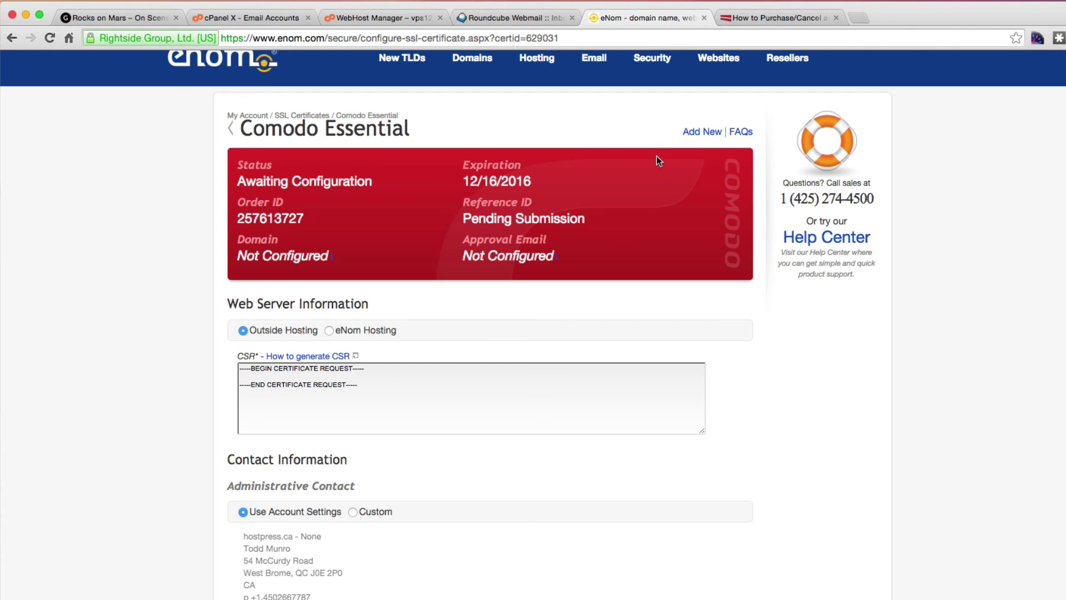
{"action": "left_click", "coordinate": [378, 18]}
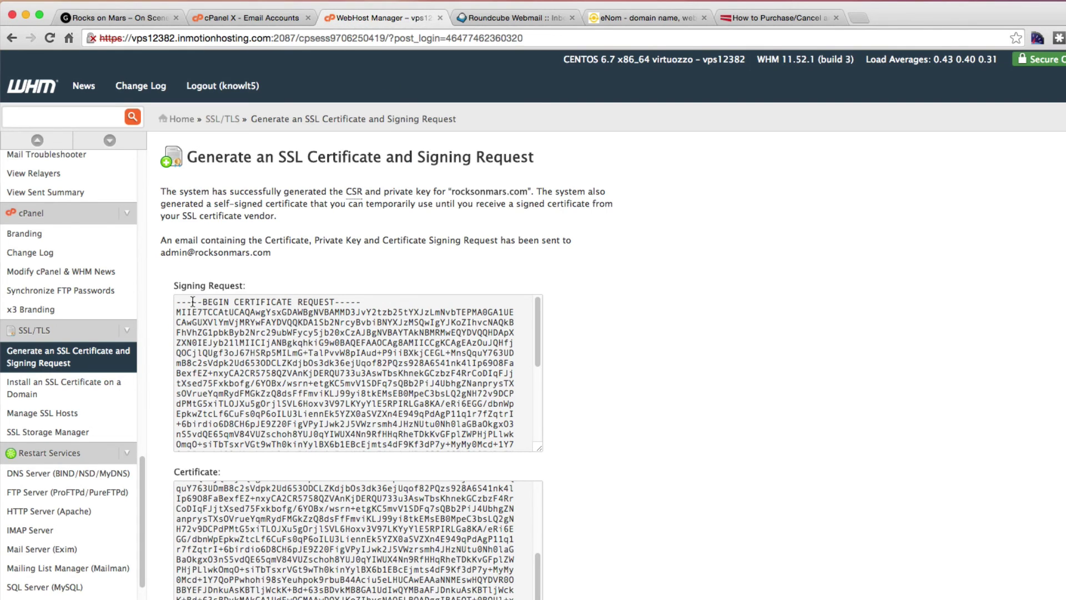
{"action": "left_click_drag", "start_coordinate": [177, 302], "coordinate": [331, 477]}
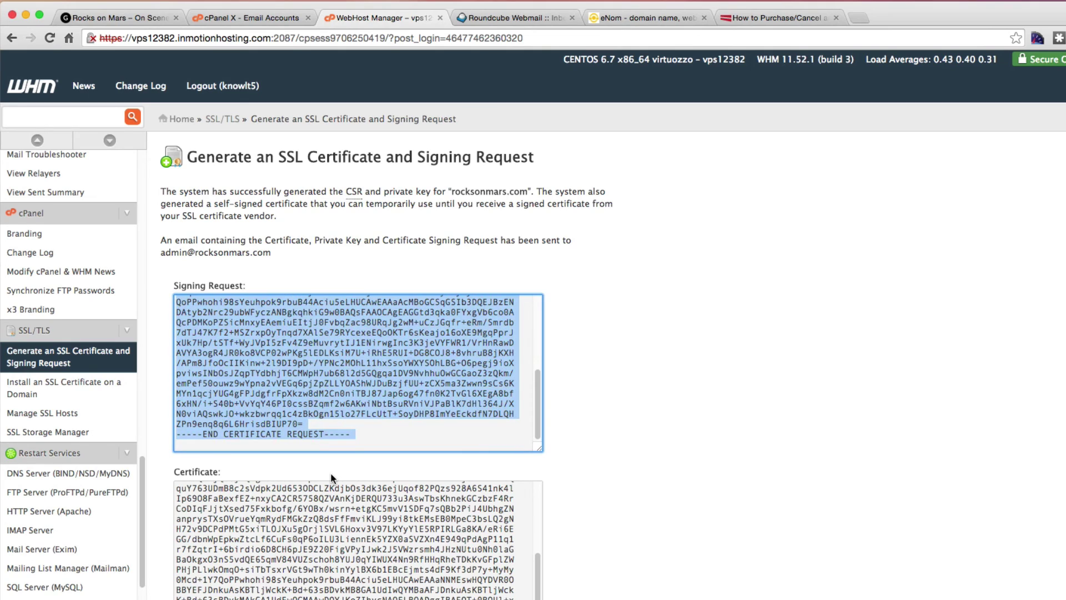
Paste the generated CSR over the placeholder text in eNom's CSR box.
{"action": "left_click", "coordinate": [629, 13]}
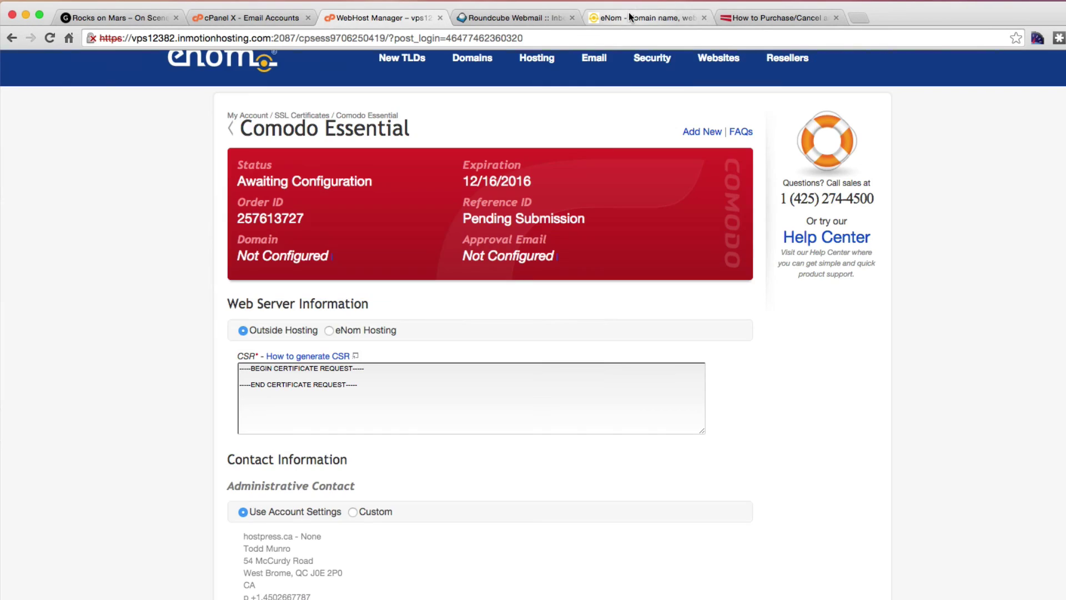
{"action": "left_click_drag", "start_coordinate": [380, 385], "coordinate": [218, 362]}
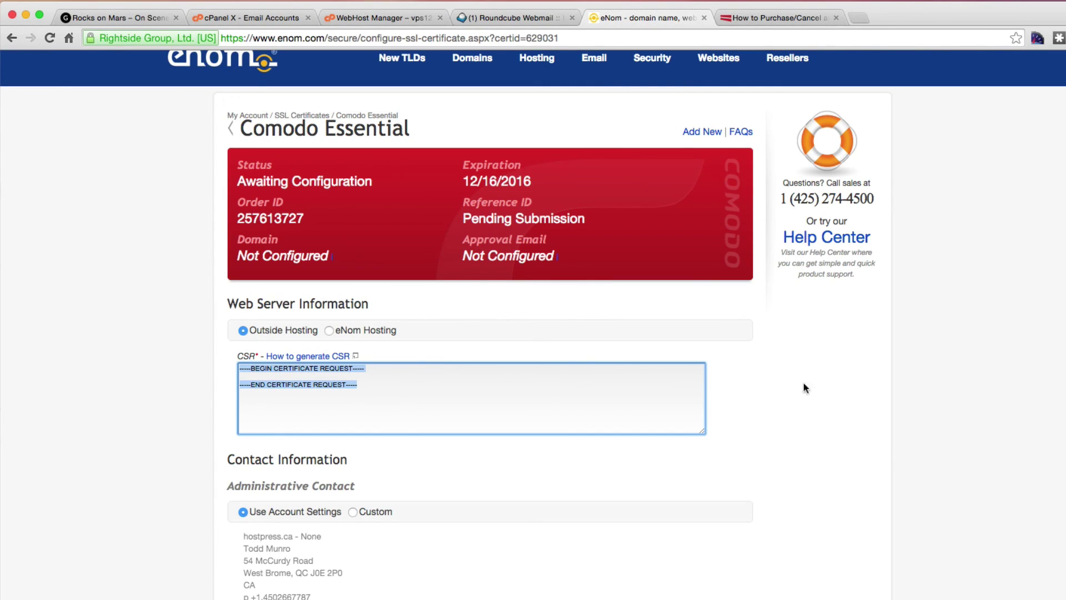
{"action": "key", "text": "super+v"}
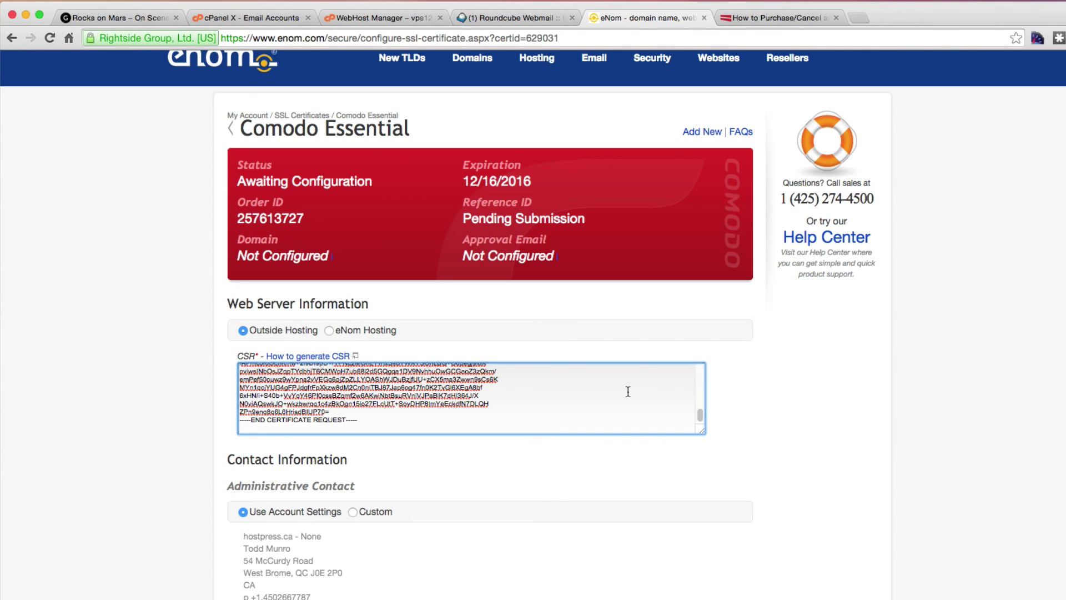
{"action": "scroll", "coordinate": [628, 392], "scroll_direction": "up", "scroll_amount": 6}
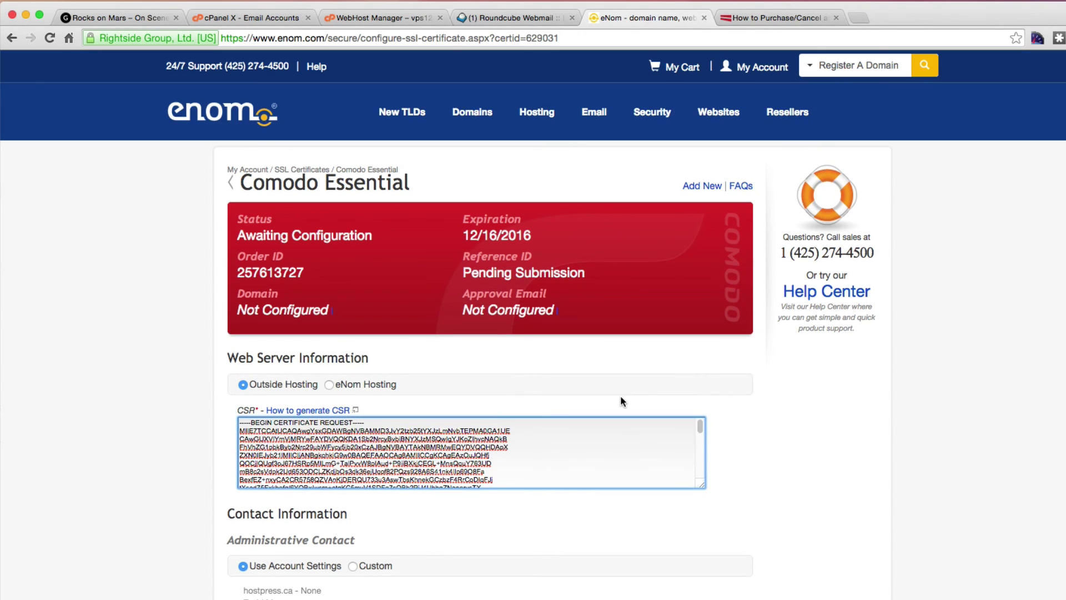
{"action": "scroll", "coordinate": [814, 444], "scroll_direction": "down", "scroll_amount": 4}
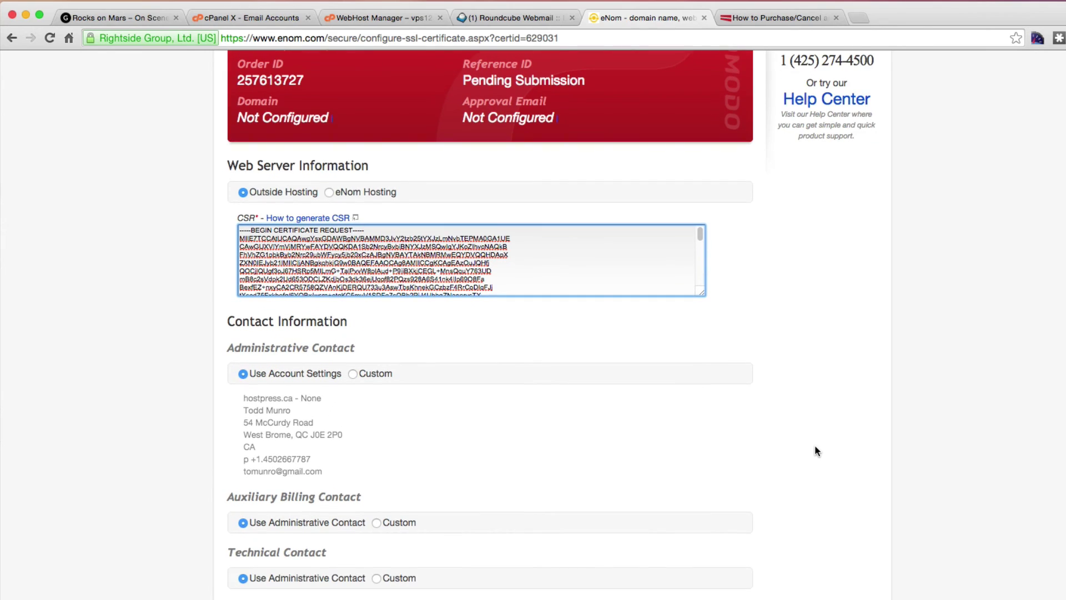
Choose a custom administrative contact and submit the certificate configuration.
{"action": "left_click", "coordinate": [356, 373]}
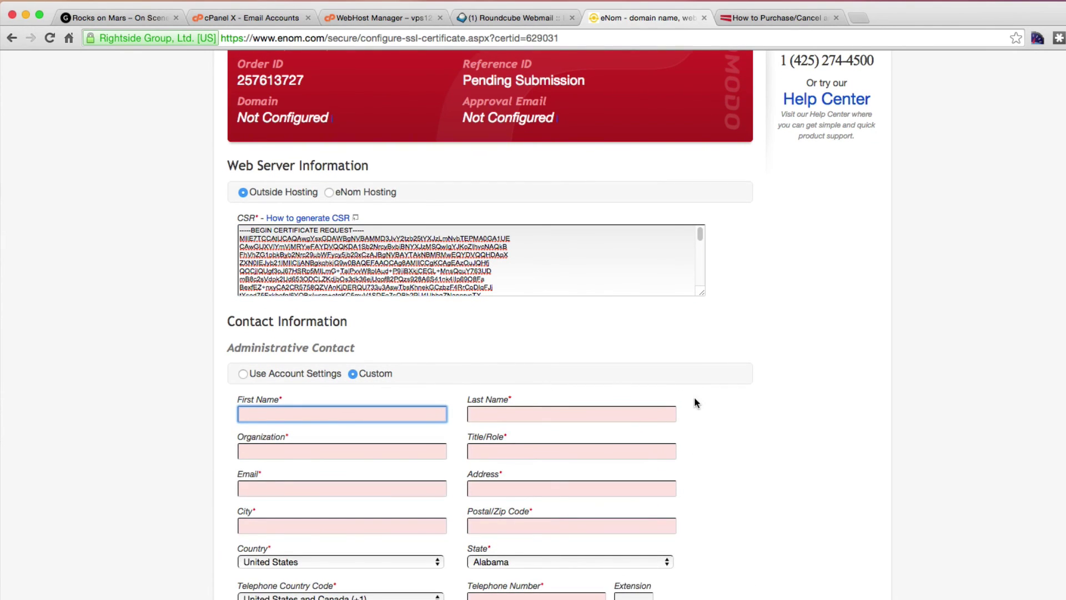
{"action": "left_click", "coordinate": [267, 415]}
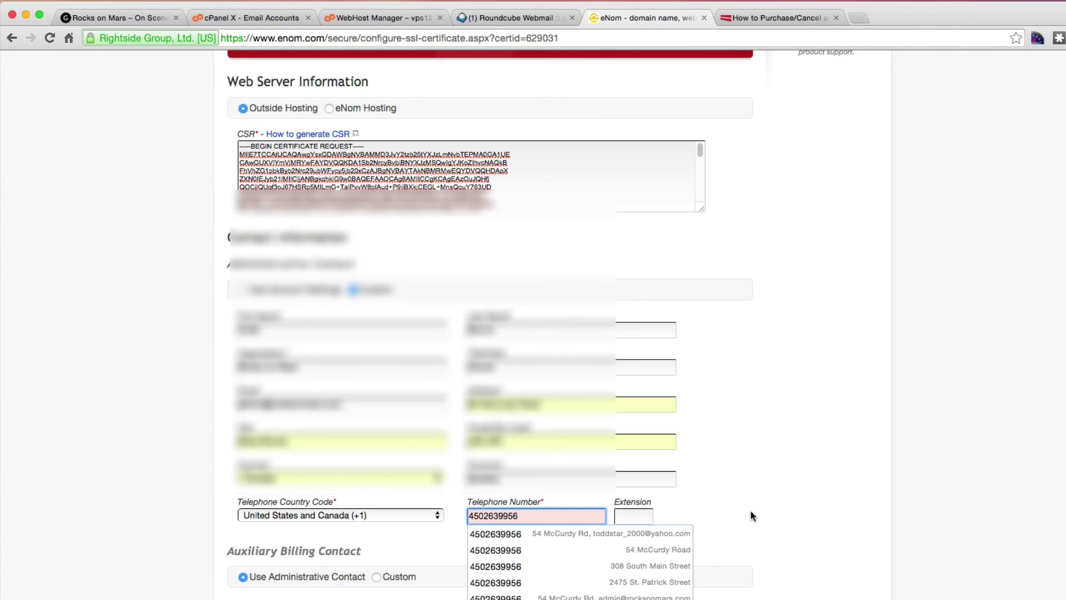
{"action": "left_click", "coordinate": [751, 511]}
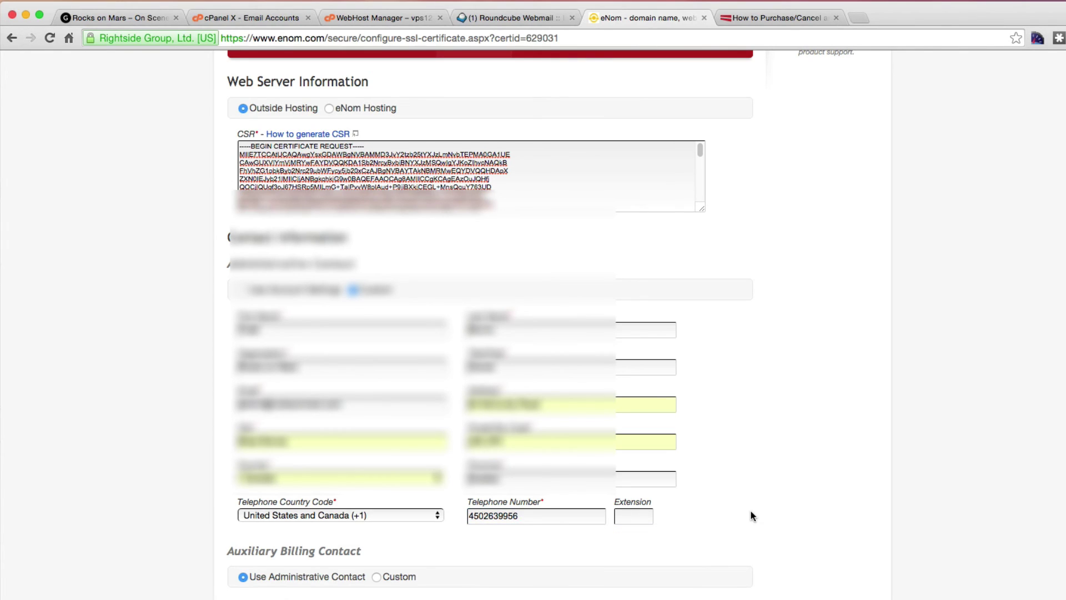
{"action": "scroll", "coordinate": [751, 511], "scroll_direction": "down", "scroll_amount": 2}
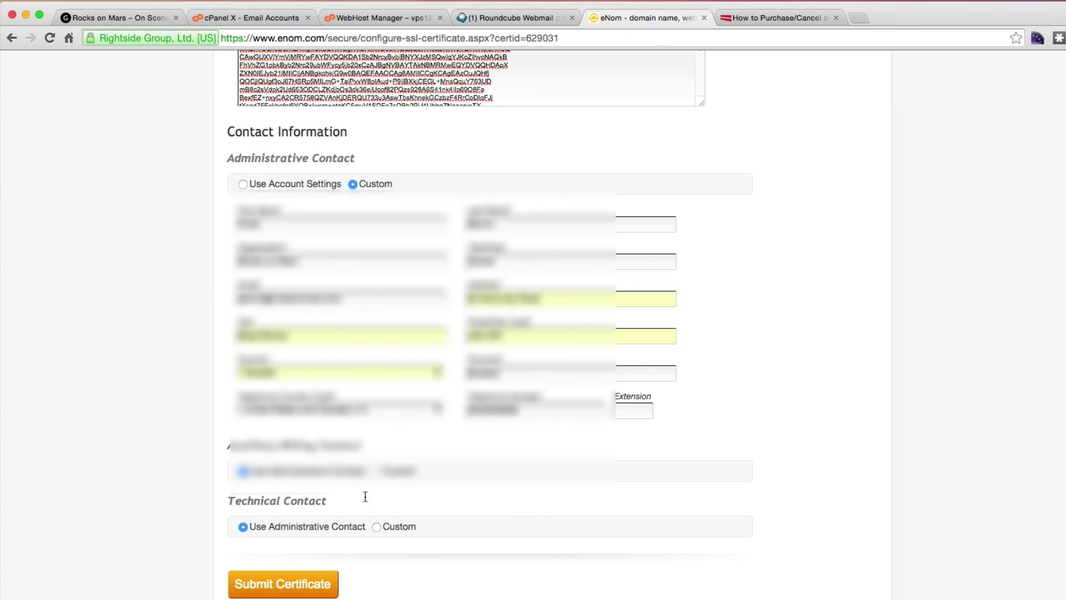
{"action": "scroll", "coordinate": [801, 484], "scroll_direction": "up", "scroll_amount": 2}
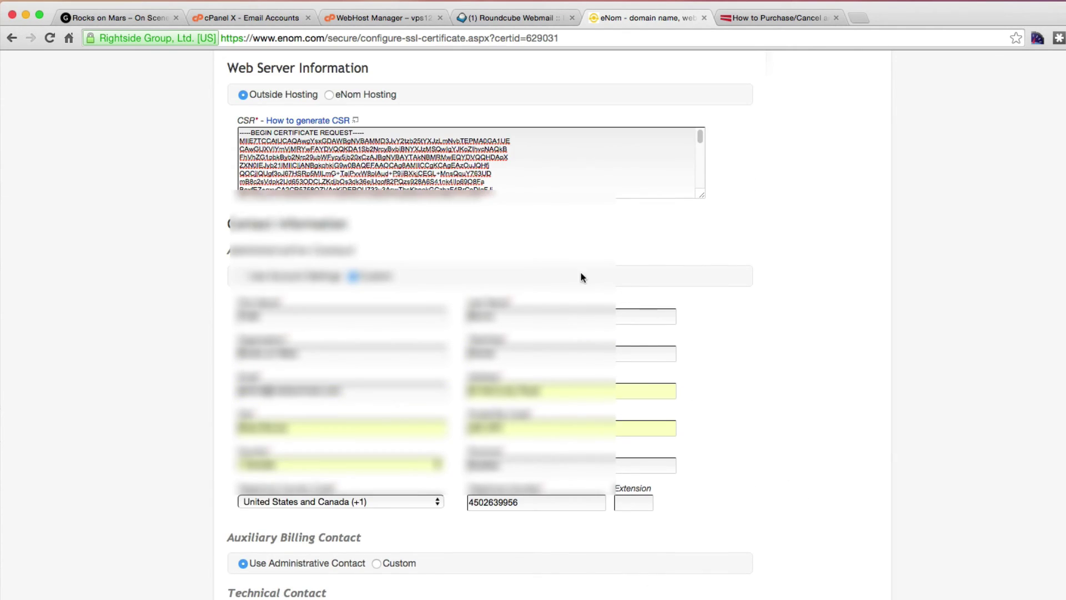
{"action": "scroll", "coordinate": [828, 498], "scroll_direction": "down", "scroll_amount": 3}
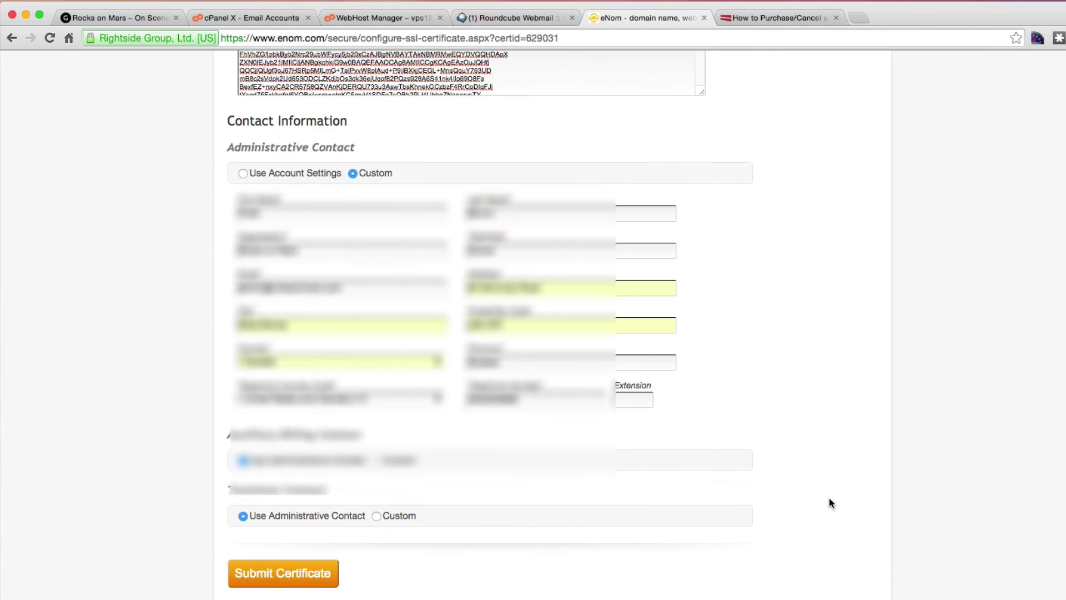
{"action": "left_click", "coordinate": [282, 520]}
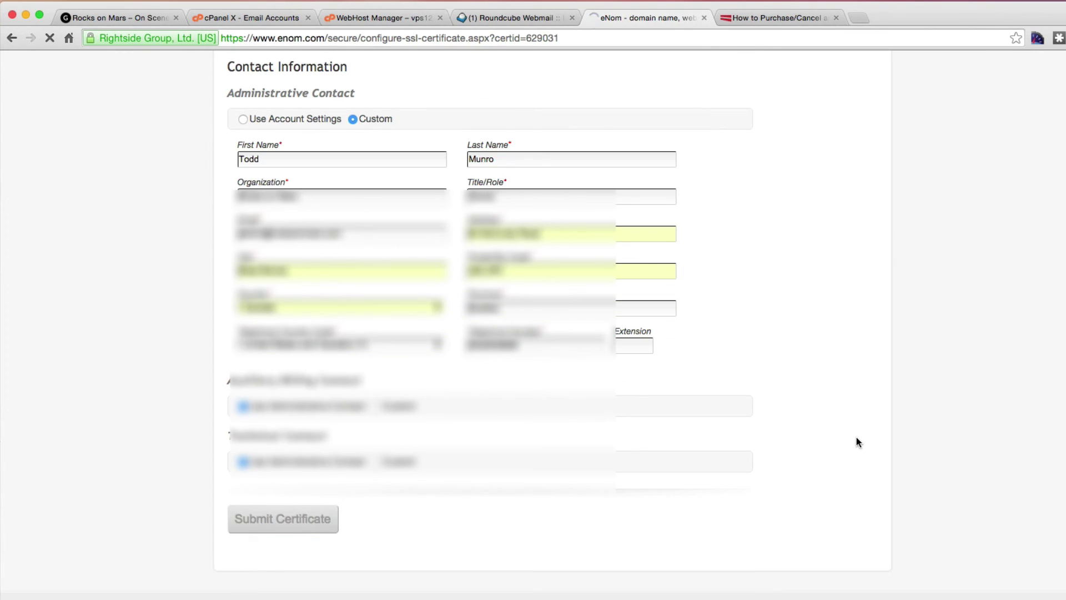
Choose the rocksonmars.com admin address as the approval email and submit the certificate.
{"action": "scroll", "coordinate": [858, 441], "scroll_direction": "up", "scroll_amount": 3}
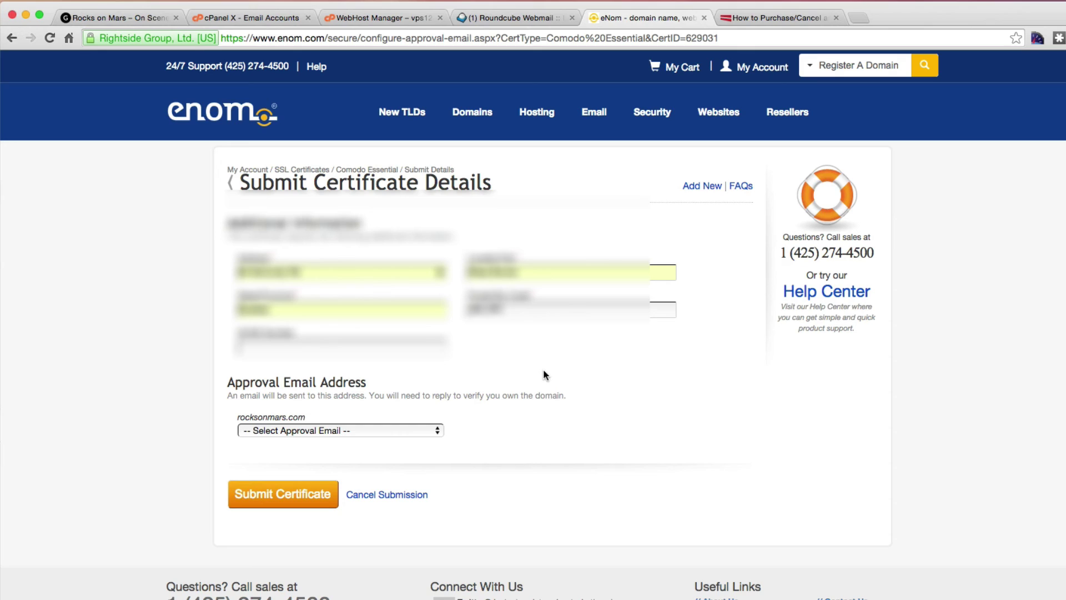
{"action": "left_click", "coordinate": [438, 431]}
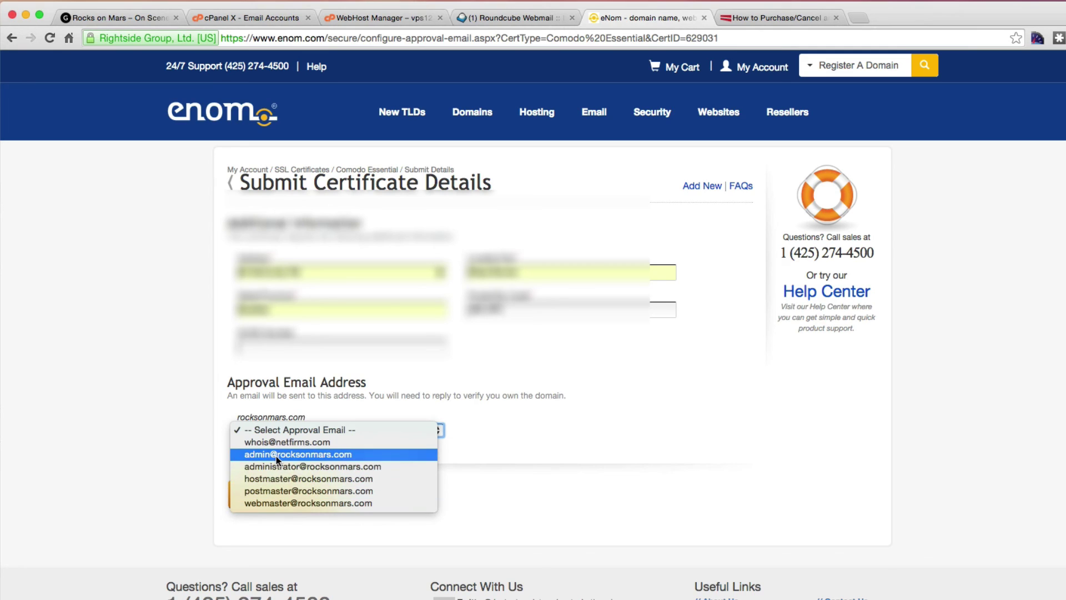
{"action": "left_click", "coordinate": [264, 455]}
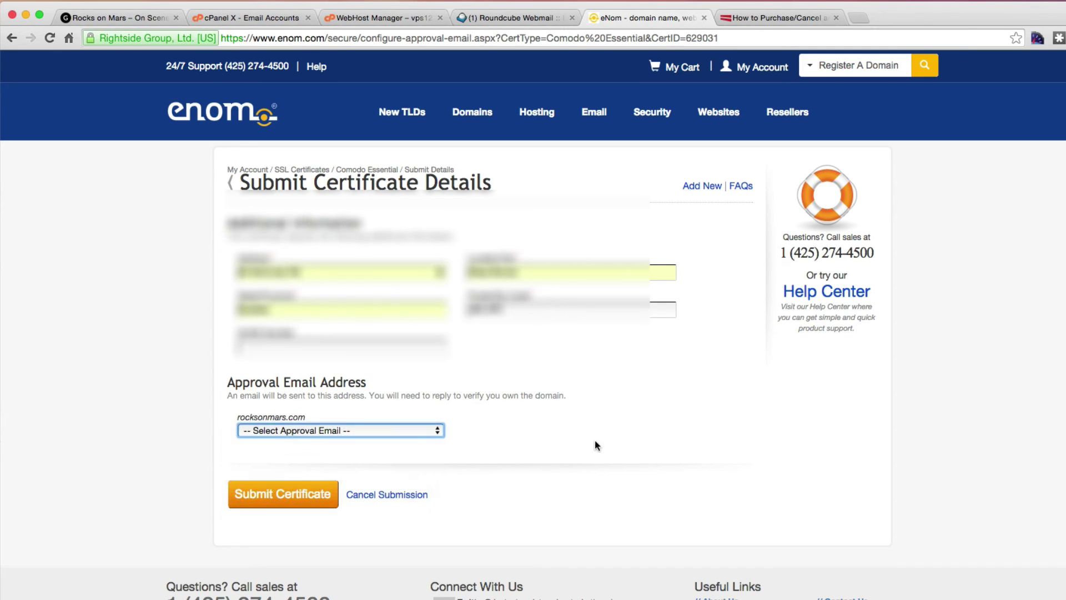
{"action": "left_click", "coordinate": [260, 500]}
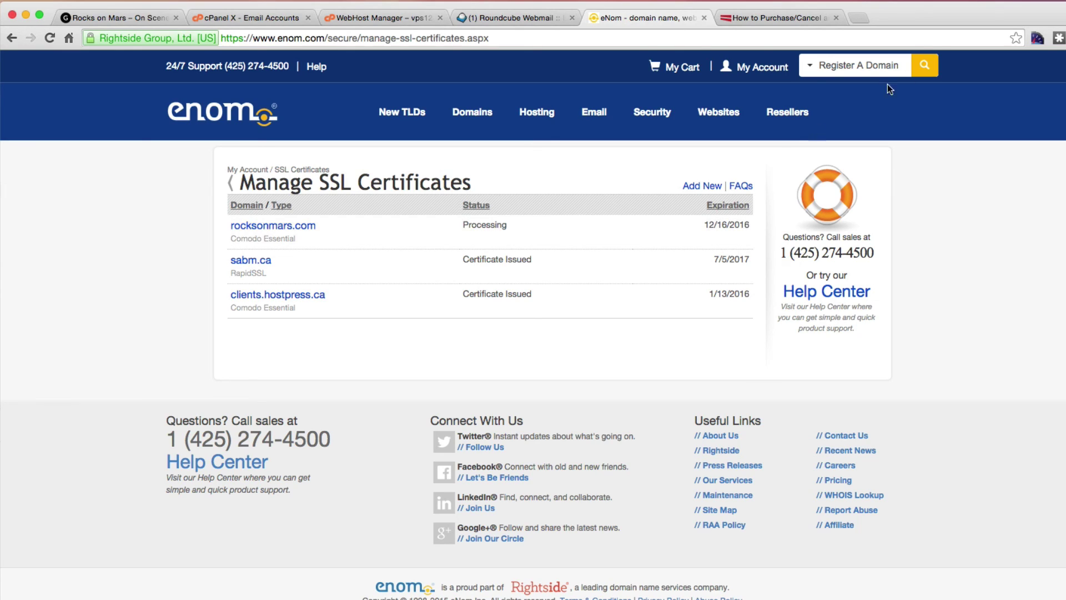
{"action": "left_click", "coordinate": [1019, 1]}
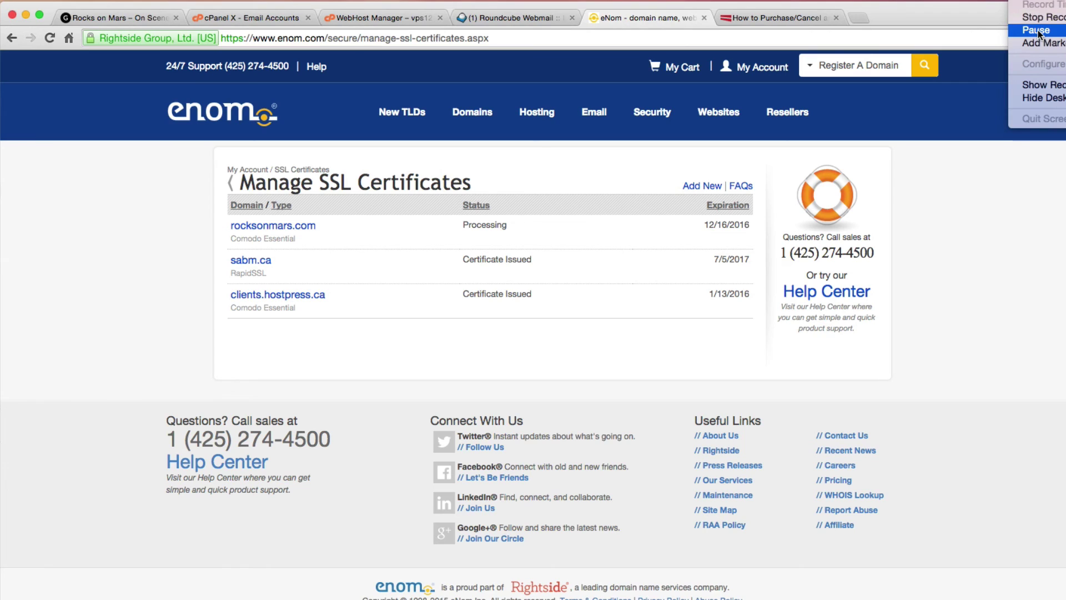
{"action": "left_click", "coordinate": [1038, 30]}
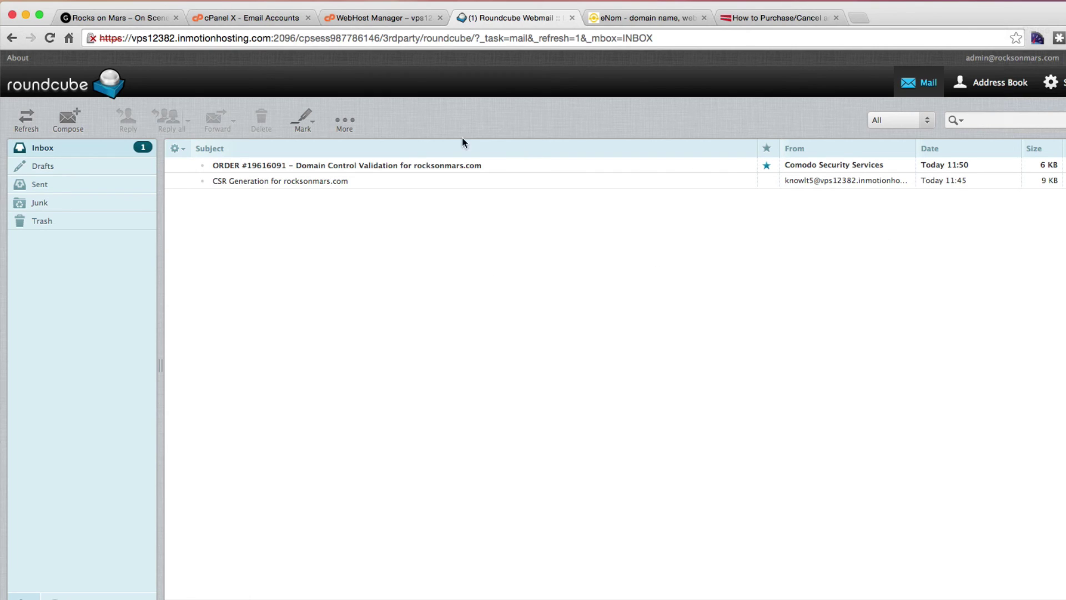
Open the Domain Control Validation email and display its images.
{"action": "left_click", "coordinate": [428, 167]}
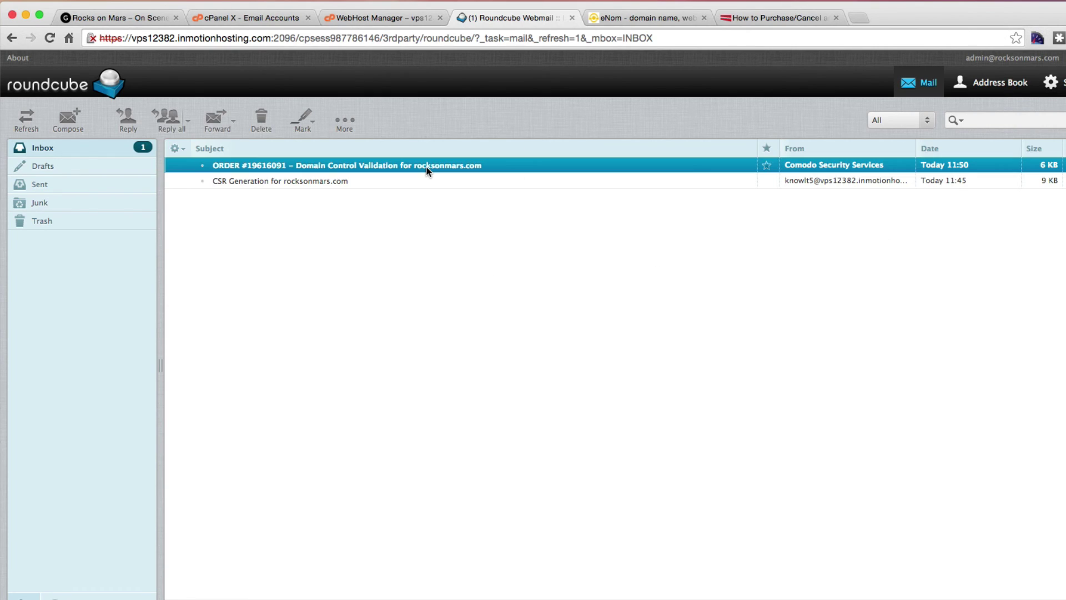
{"action": "double_click", "coordinate": [428, 170]}
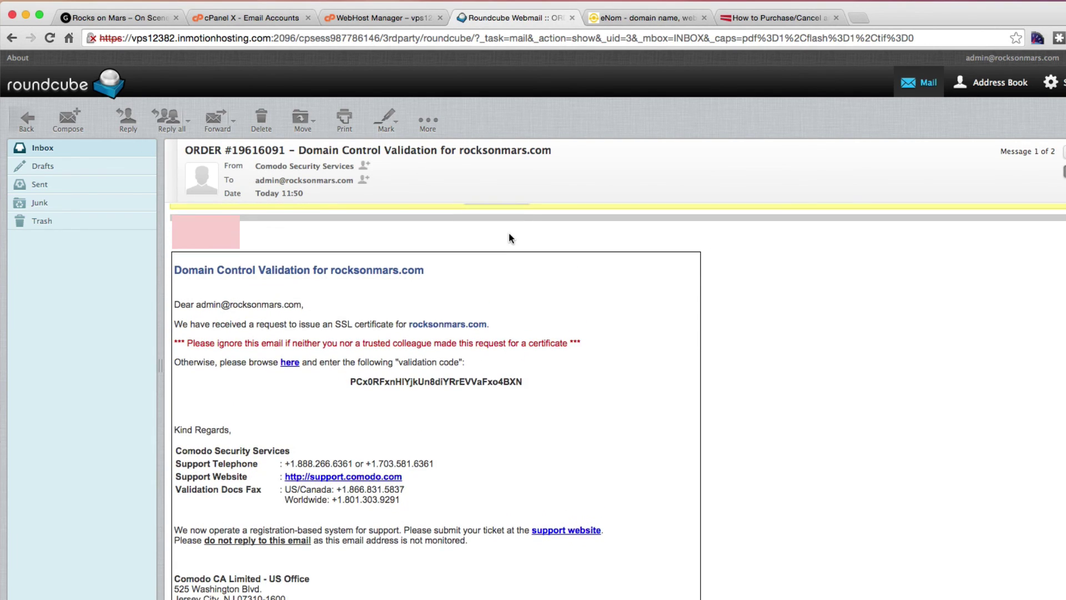
{"action": "left_click", "coordinate": [497, 223]}
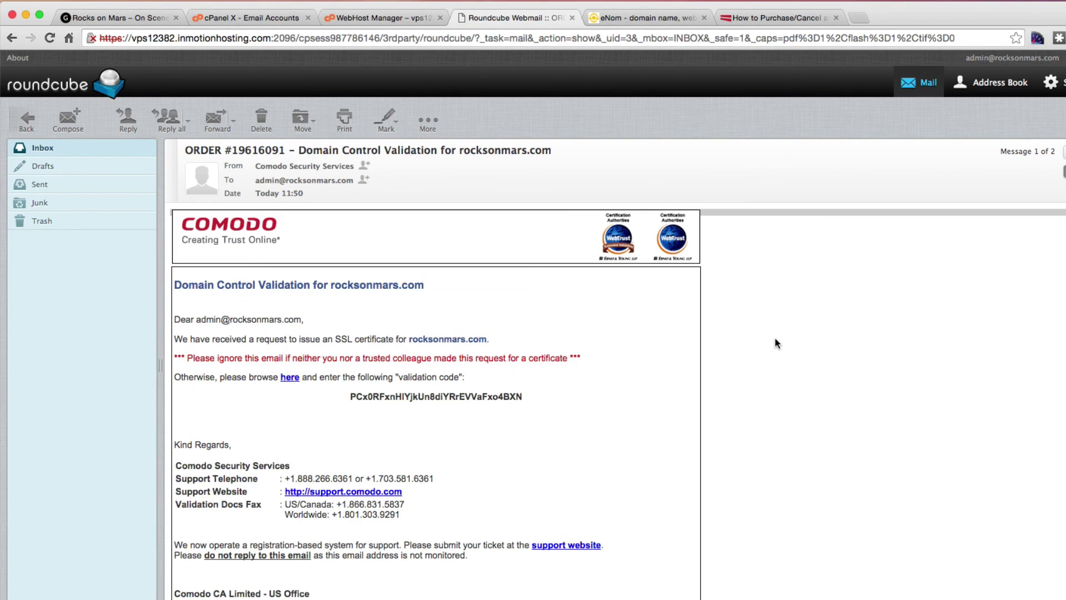
Select the validation code in the email and follow its link to the validation page.
{"action": "scroll", "coordinate": [775, 338], "scroll_direction": "down", "scroll_amount": 1}
{"action": "scroll", "coordinate": [775, 338], "scroll_direction": "down", "scroll_amount": 1}
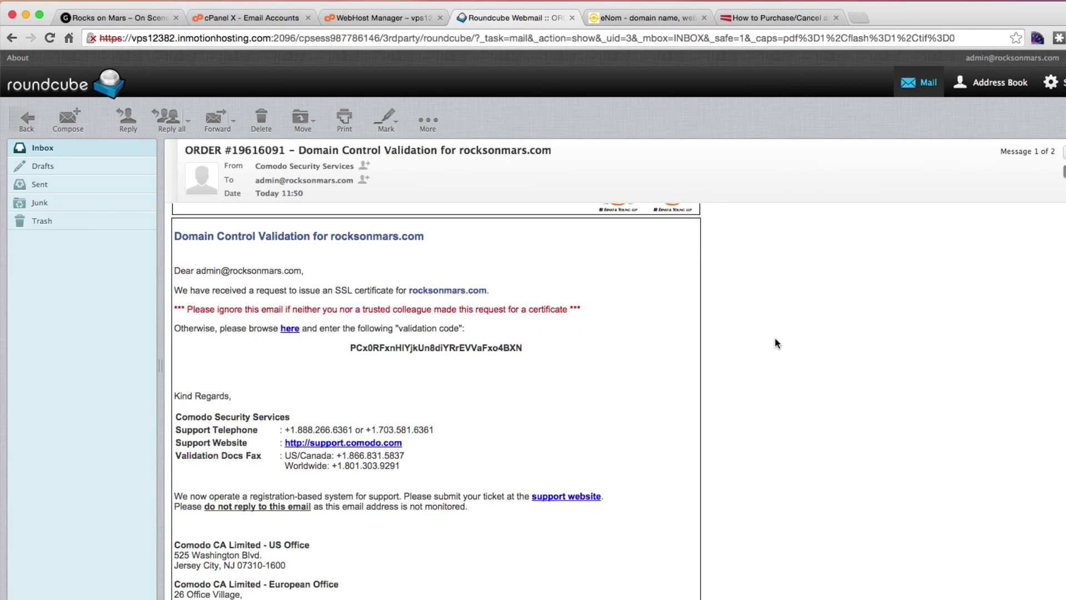
{"action": "scroll", "coordinate": [775, 343], "scroll_direction": "down", "scroll_amount": 1}
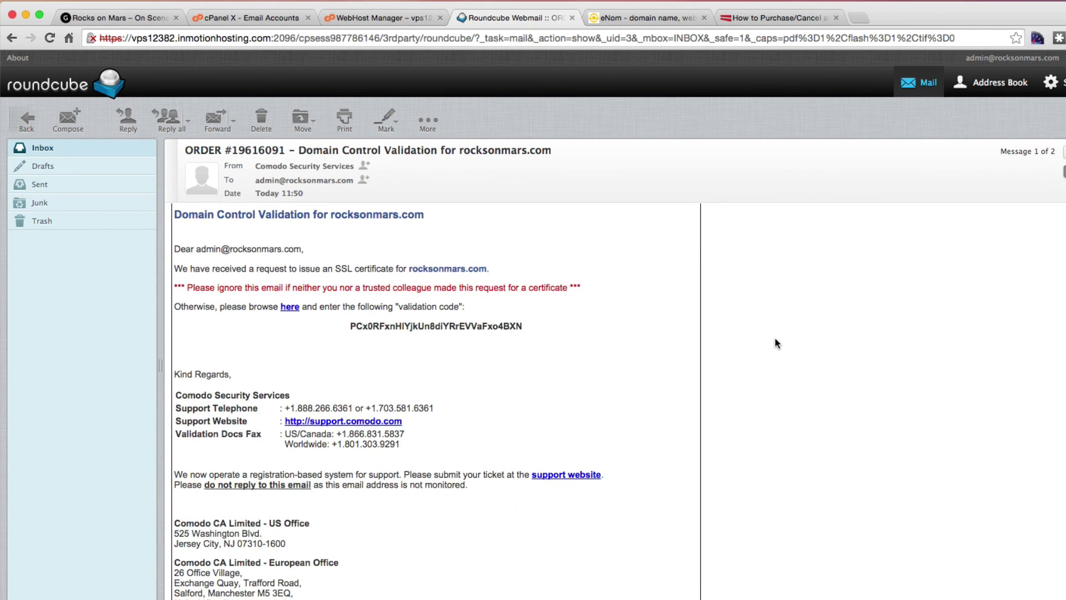
{"action": "scroll", "coordinate": [776, 343], "scroll_direction": "down", "scroll_amount": 1}
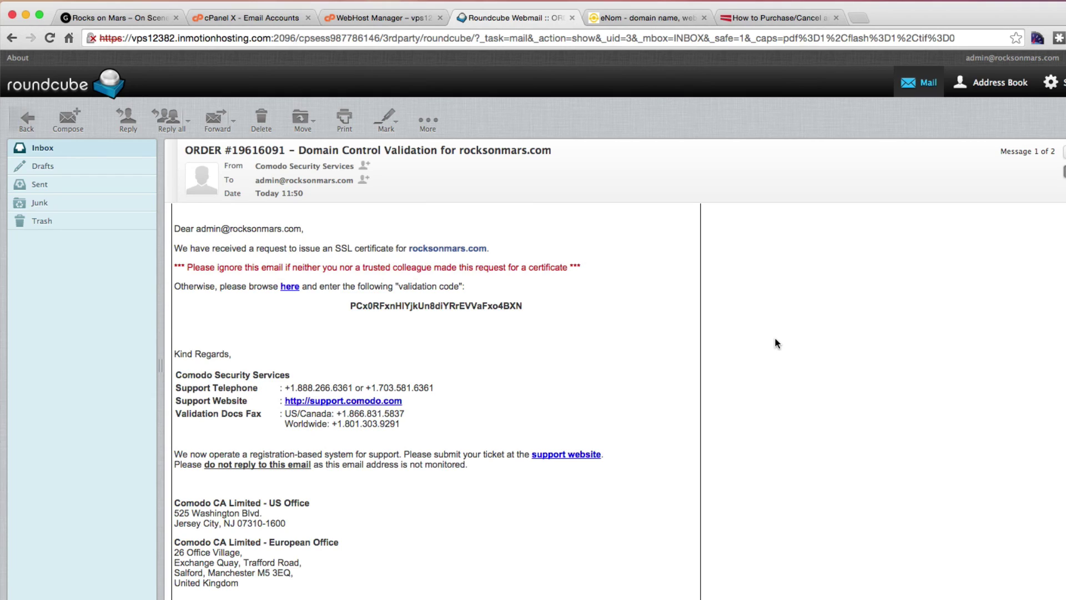
{"action": "left_click_drag", "start_coordinate": [540, 306], "coordinate": [352, 307]}
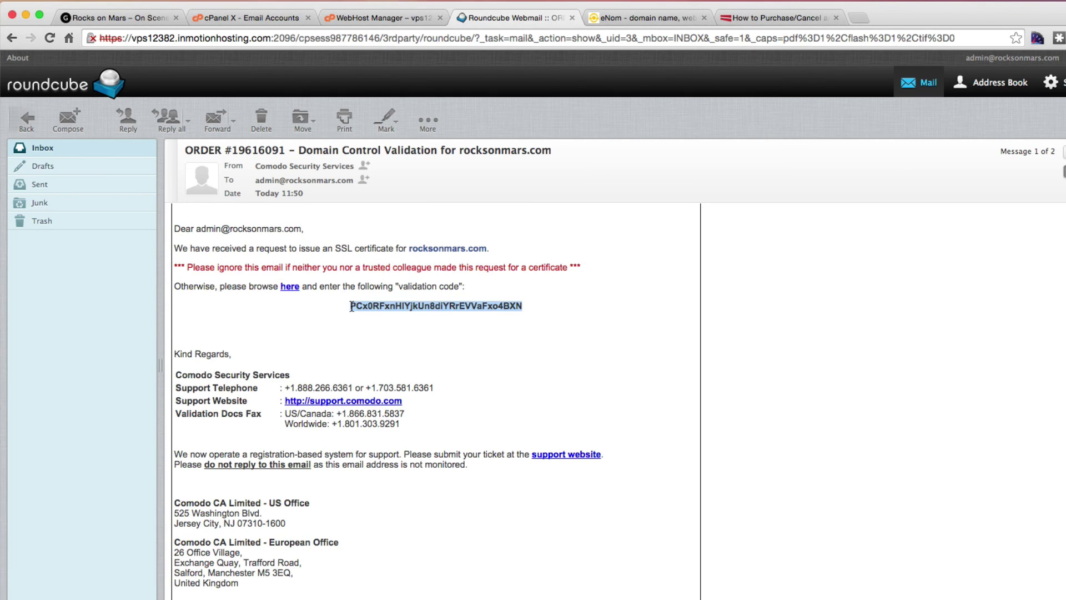
{"action": "left_click", "coordinate": [289, 286]}
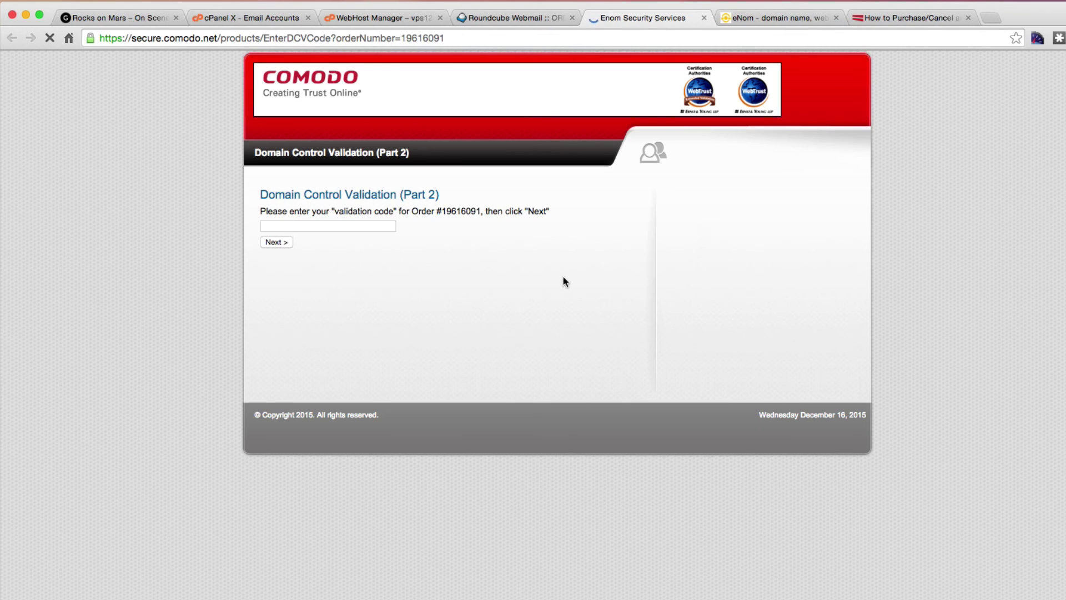
Paste the validation code into Comodo's form, submit it, and close the confirmation window.
{"action": "left_click", "coordinate": [328, 227]}
{"action": "key", "text": "cmd+v"}
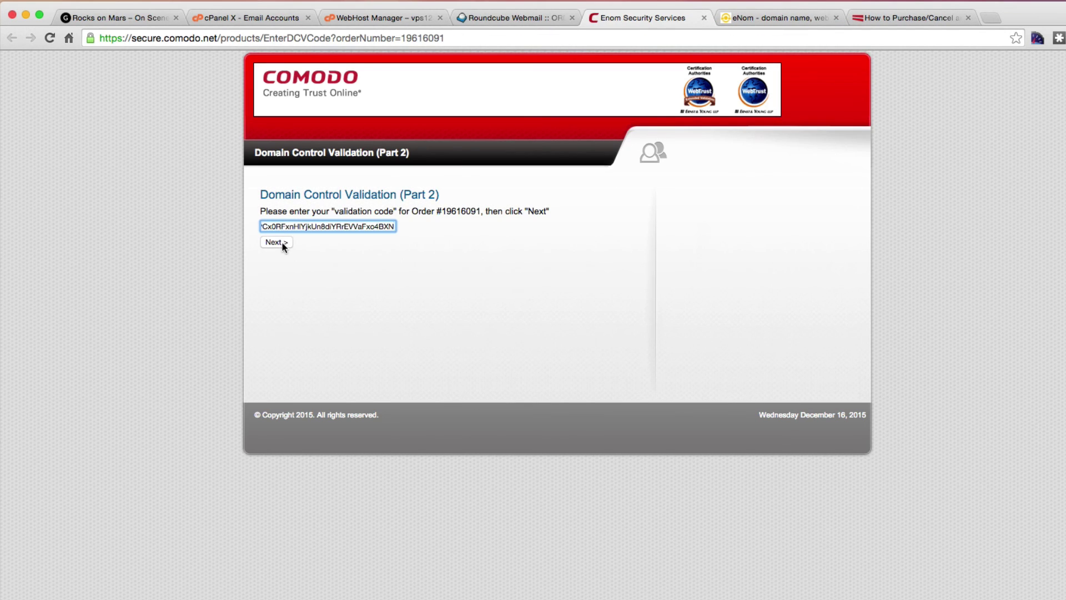
{"action": "left_click", "coordinate": [276, 242]}
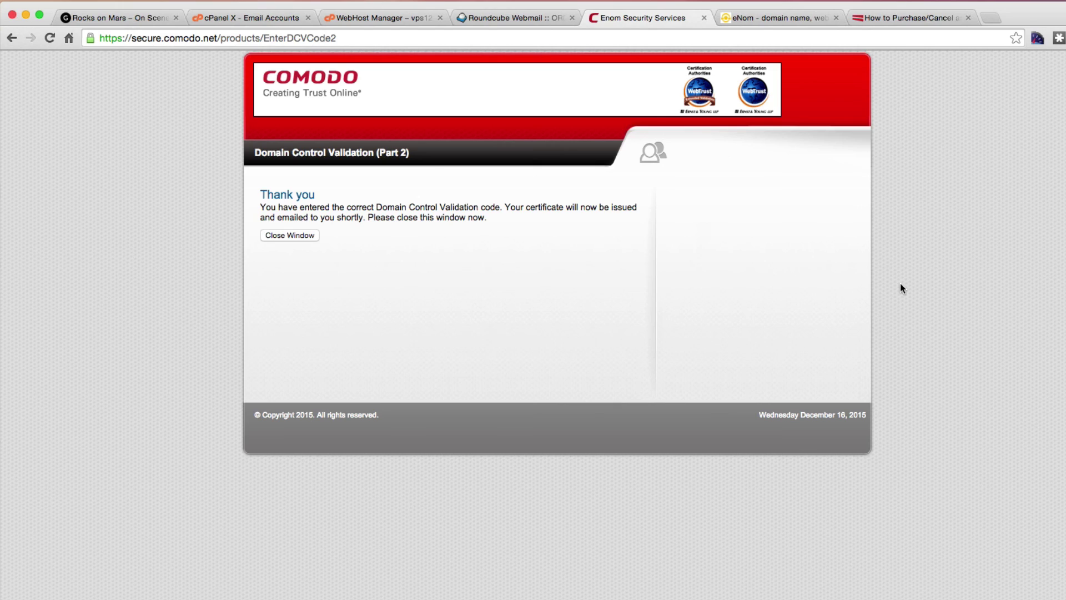
{"action": "left_click", "coordinate": [283, 236]}
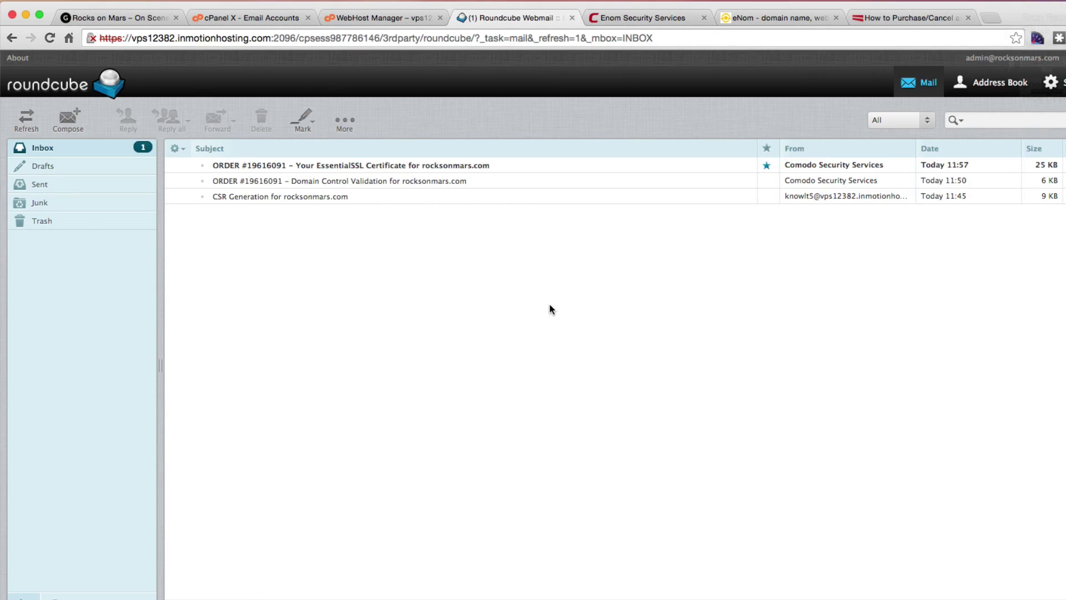
Open the 'Your EssentialSSL Certificate' email and display its blocked images.
{"action": "left_click", "coordinate": [377, 169]}
{"action": "double_click", "coordinate": [376, 165]}
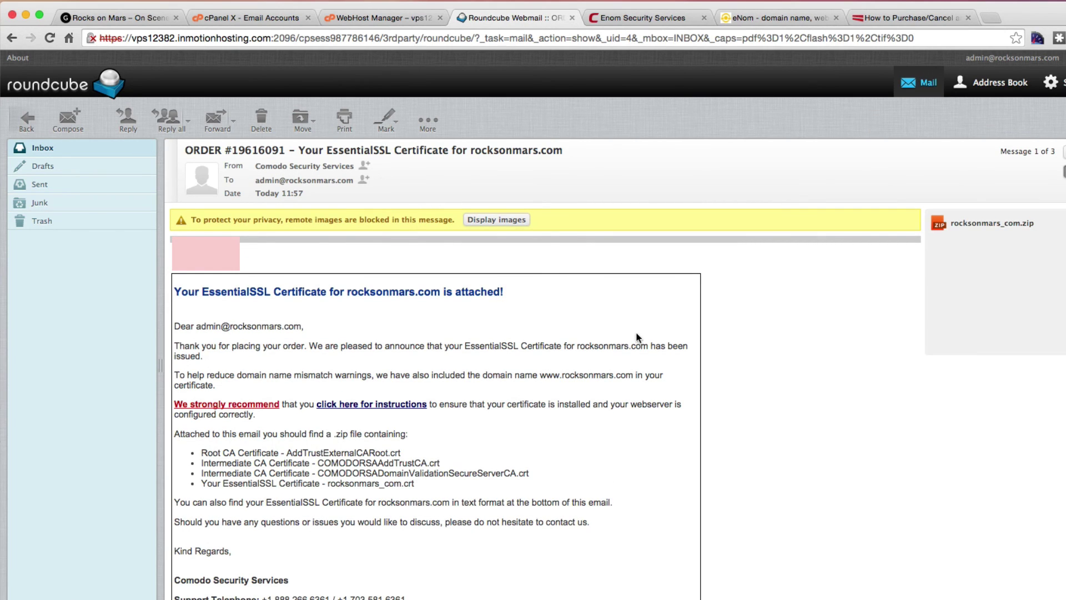
{"action": "left_click", "coordinate": [503, 220]}
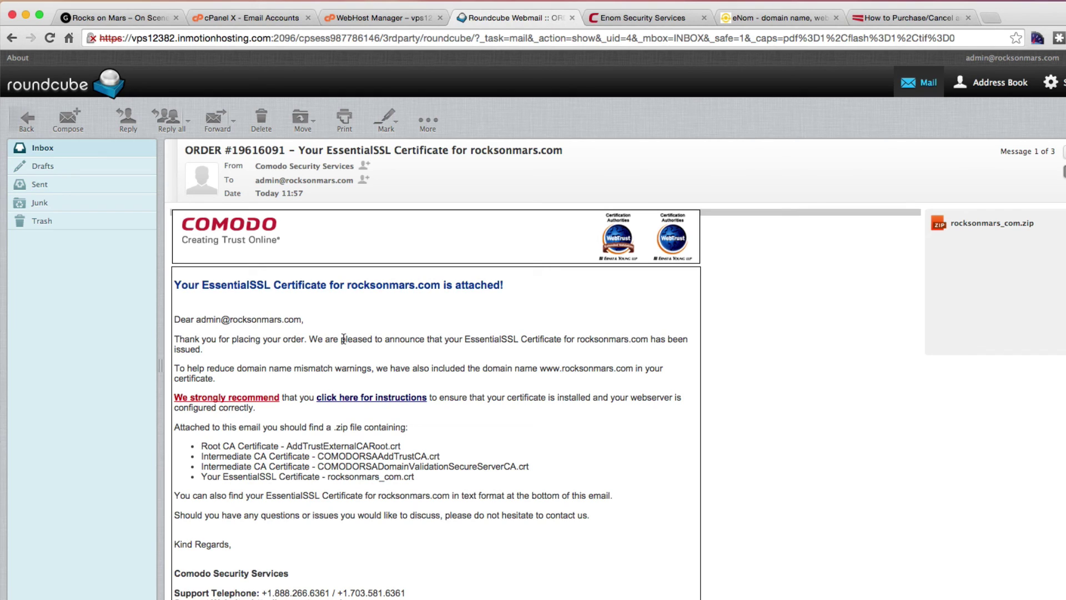
Scroll down the email to the rocksonmars.com certificate in text format.
{"action": "scroll", "coordinate": [343, 338], "scroll_direction": "down", "scroll_amount": 1}
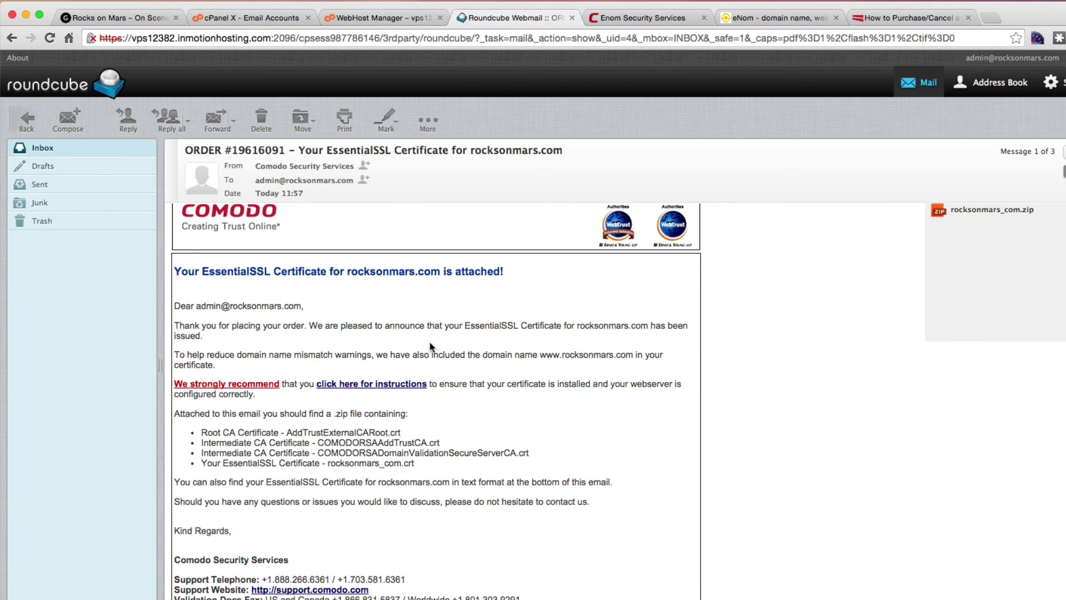
{"action": "scroll", "coordinate": [564, 413], "scroll_direction": "down", "scroll_amount": 4}
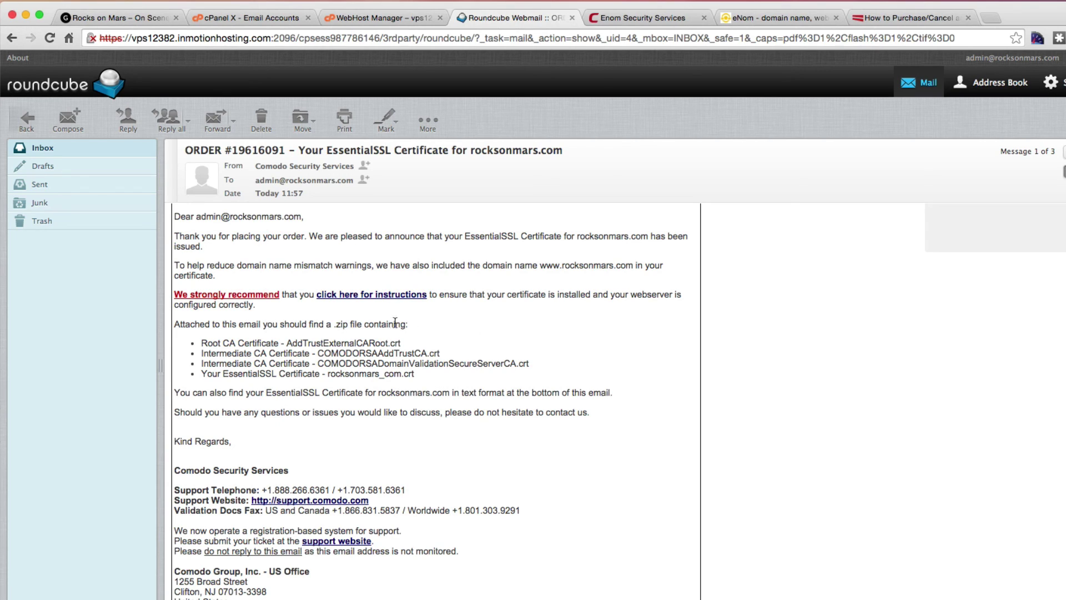
{"action": "scroll", "coordinate": [502, 338], "scroll_direction": "down", "scroll_amount": 1}
{"action": "scroll", "coordinate": [502, 338], "scroll_direction": "down", "scroll_amount": 1}
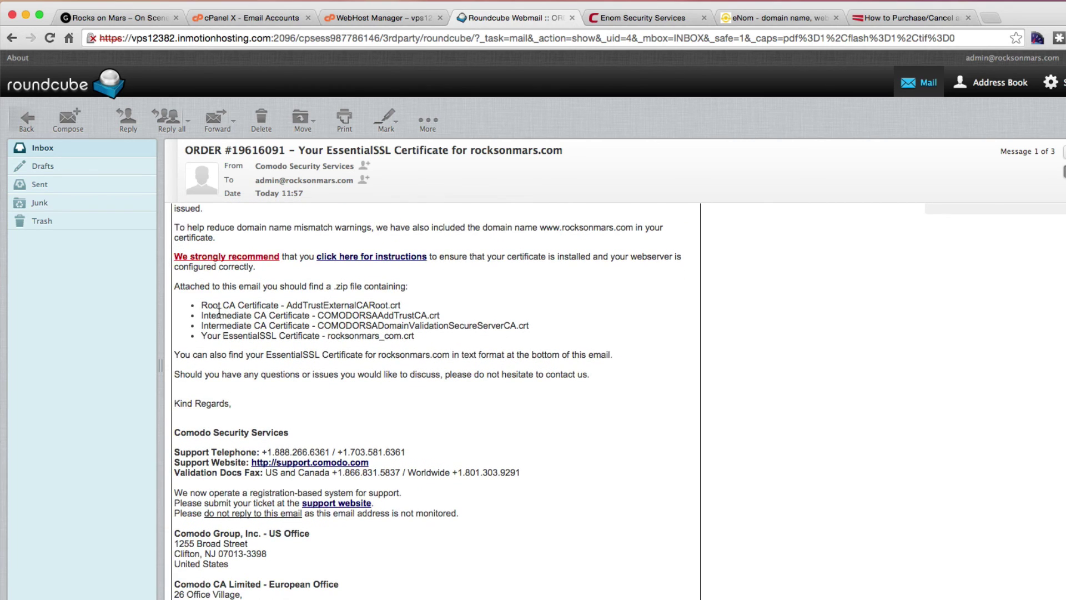
{"action": "scroll", "coordinate": [469, 313], "scroll_direction": "down", "scroll_amount": 1}
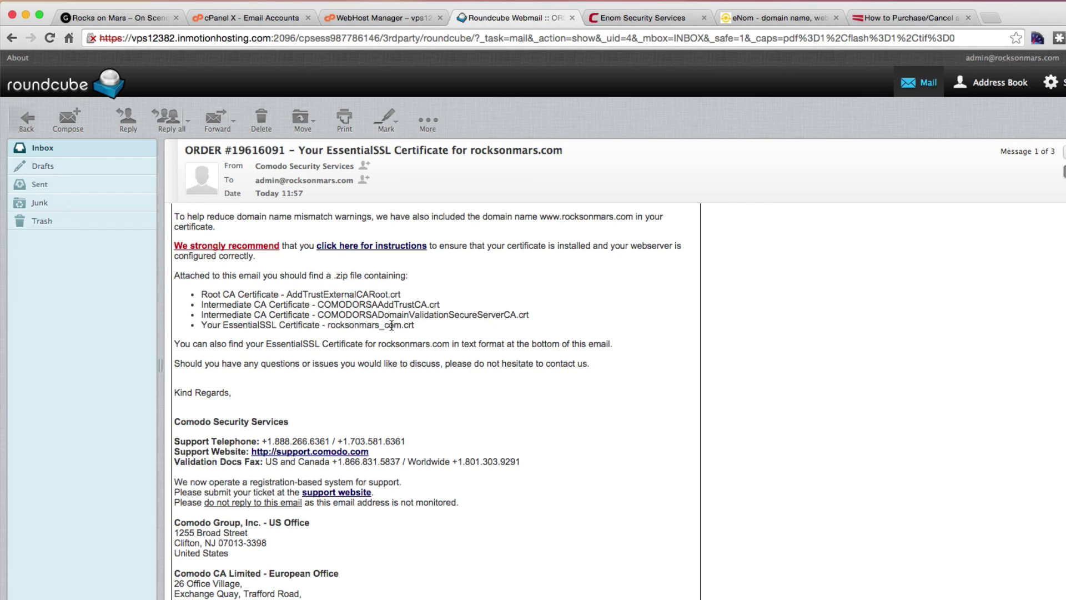
{"action": "scroll", "coordinate": [467, 315], "scroll_direction": "down", "scroll_amount": 1}
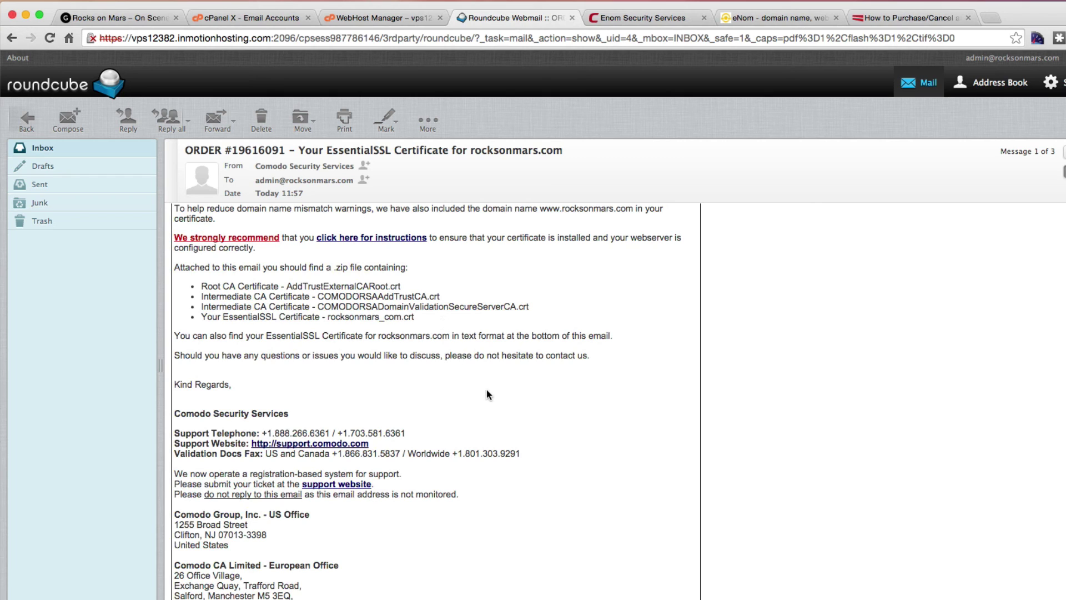
{"action": "scroll", "coordinate": [538, 398], "scroll_direction": "down", "scroll_amount": 5}
{"action": "scroll", "coordinate": [538, 401], "scroll_direction": "down", "scroll_amount": 3}
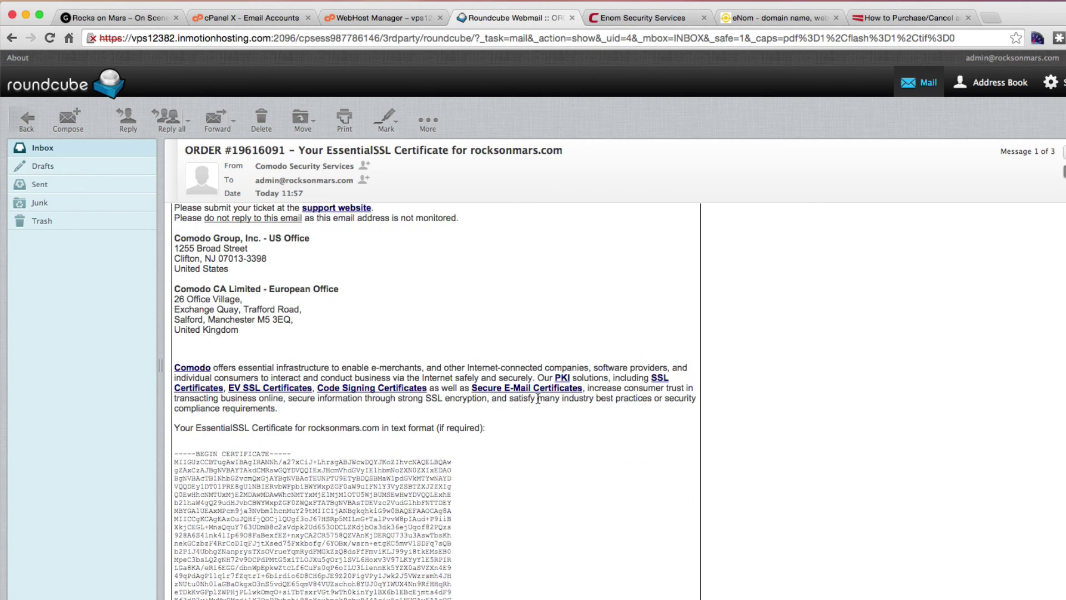
{"action": "scroll", "coordinate": [538, 396], "scroll_direction": "up", "scroll_amount": 1}
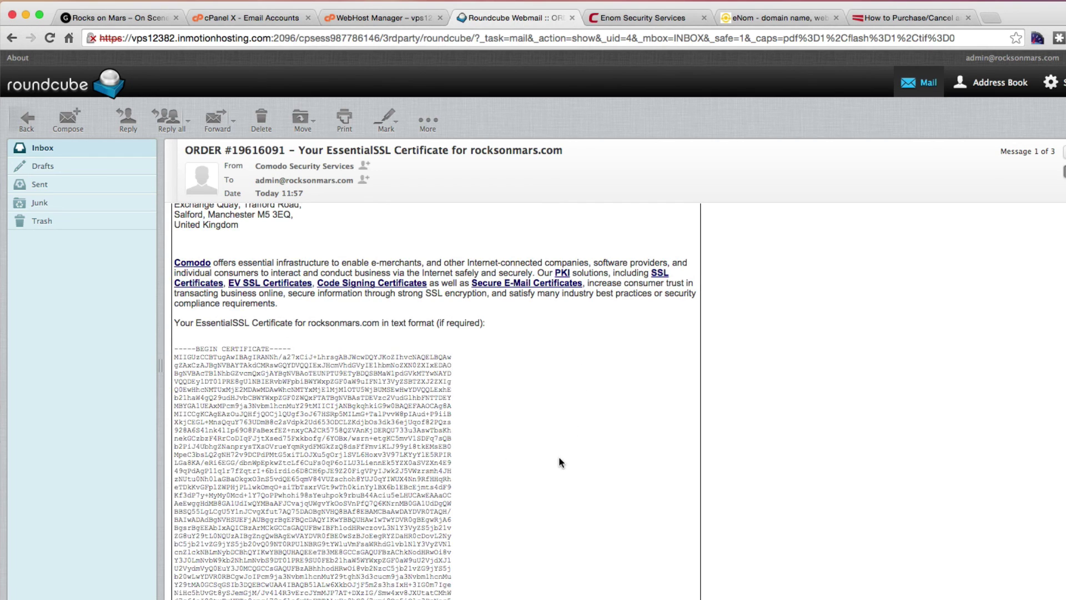
{"action": "scroll", "coordinate": [560, 462], "scroll_direction": "down", "scroll_amount": 1}
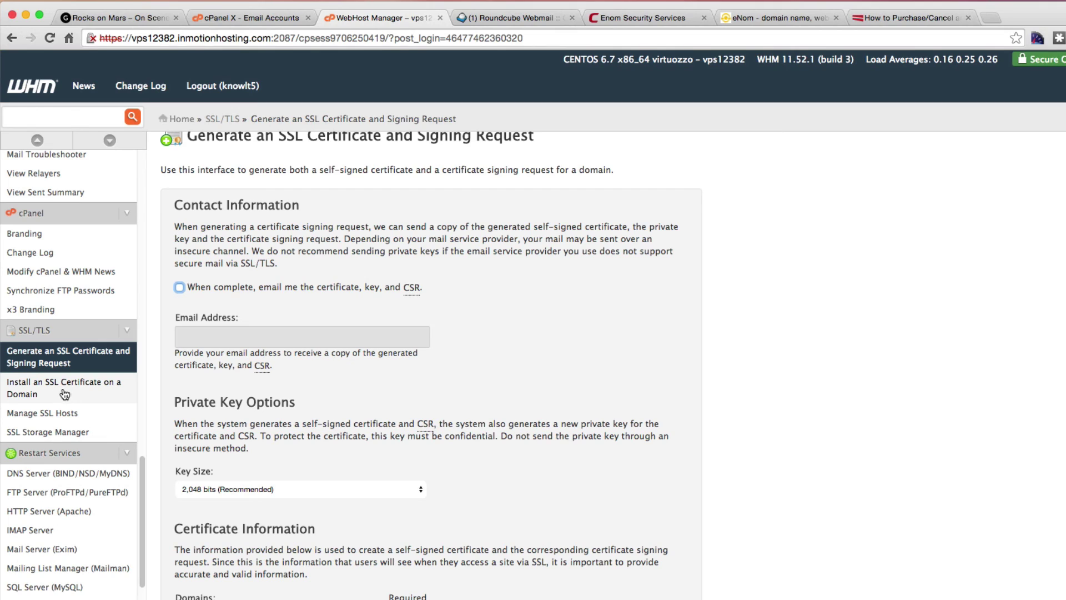
Fill WHM's Install an SSL Certificate form with rocksonmars.com's stored self-signed certificate and key.
{"action": "left_click", "coordinate": [43, 395]}
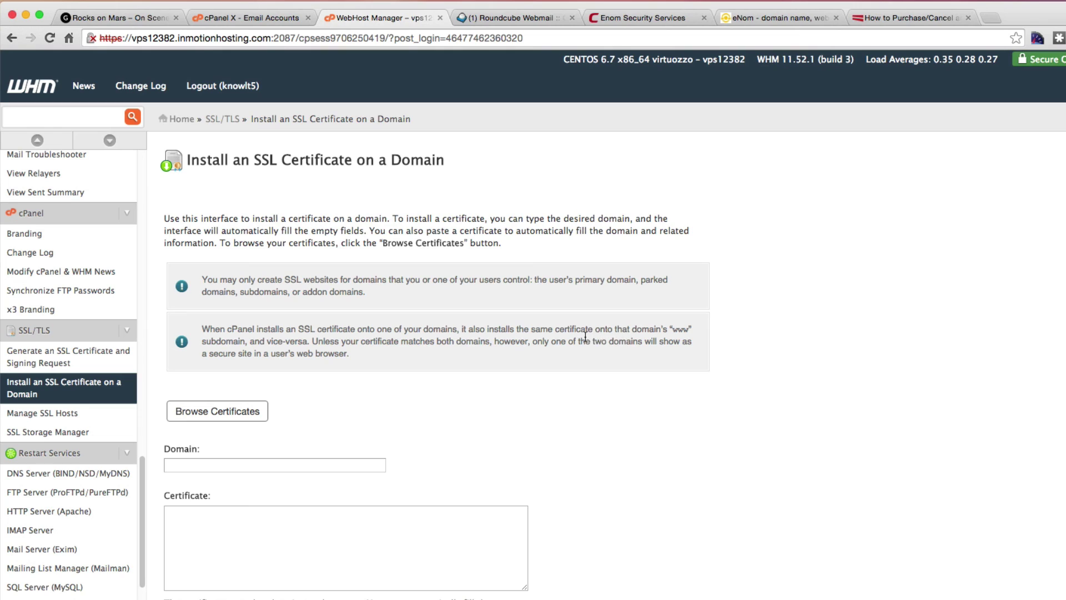
{"action": "scroll", "coordinate": [744, 372], "scroll_direction": "down", "scroll_amount": 2}
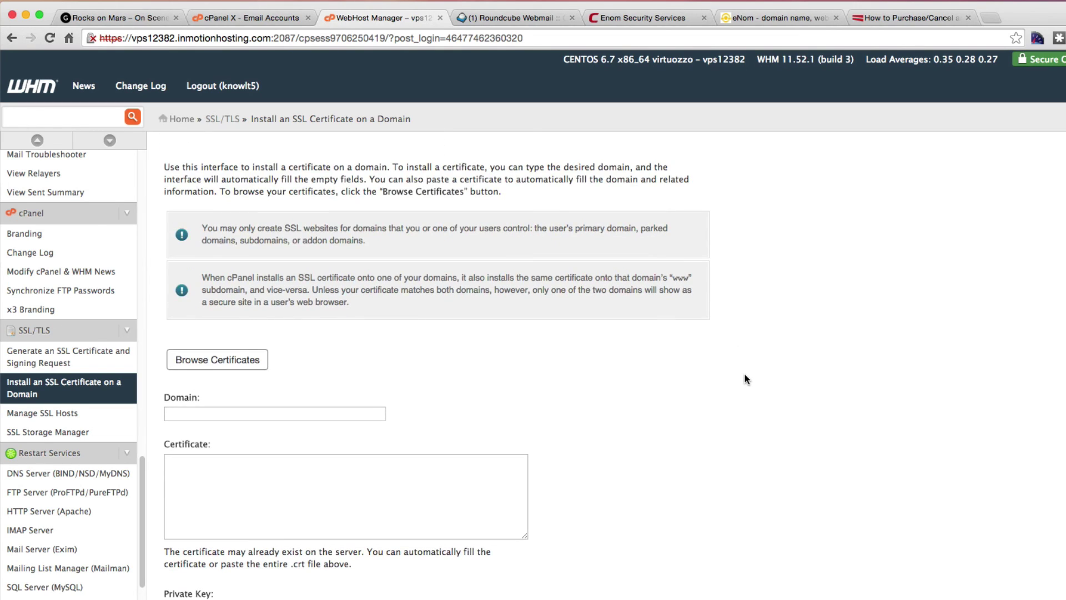
{"action": "left_click", "coordinate": [231, 359]}
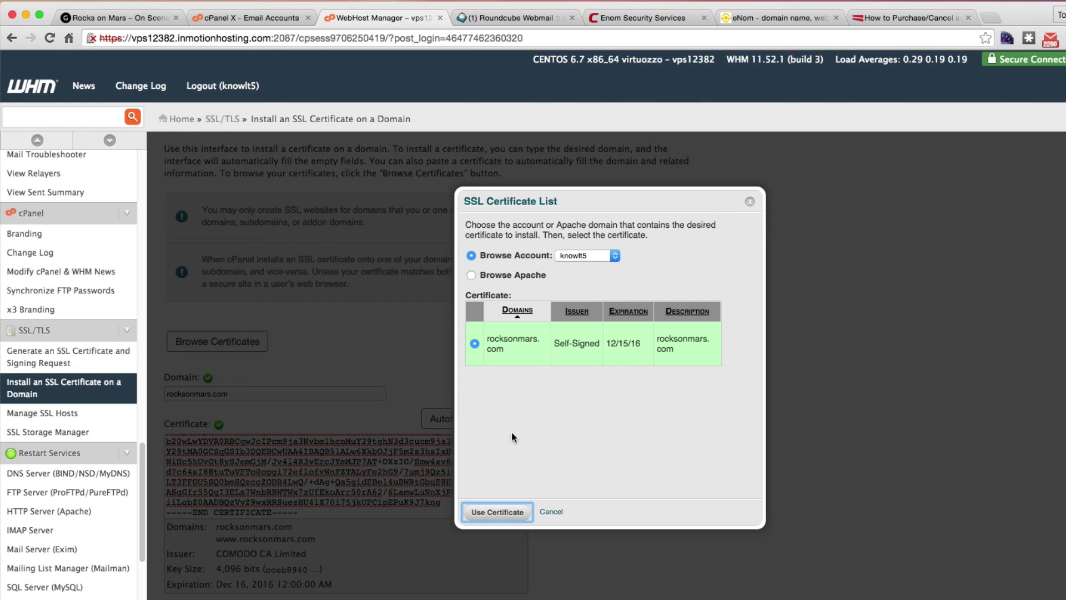
{"action": "left_click", "coordinate": [490, 512]}
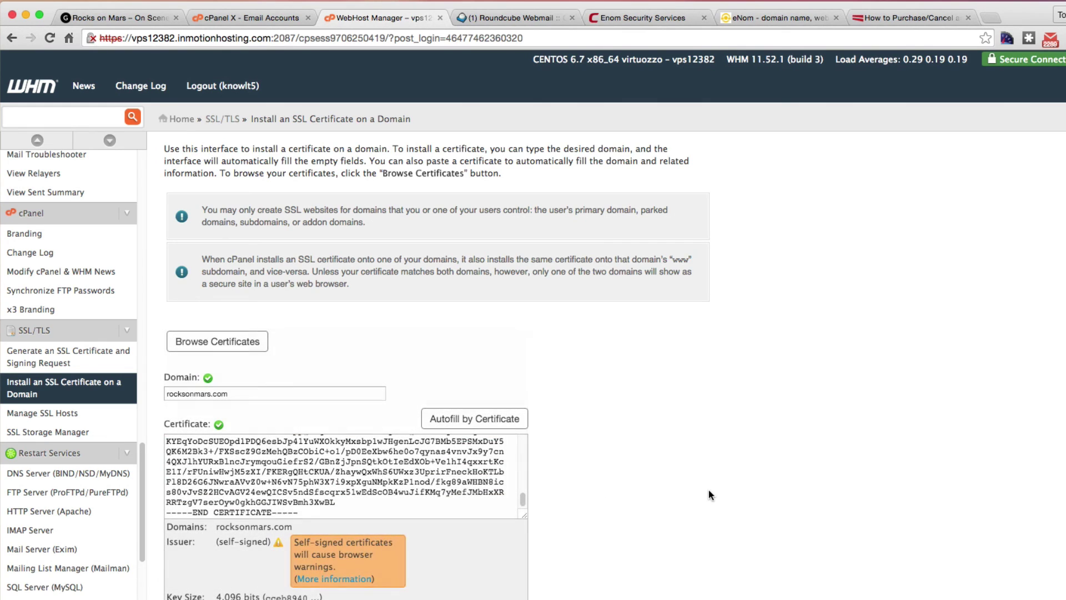
{"action": "scroll", "coordinate": [709, 490], "scroll_direction": "down", "scroll_amount": 3}
{"action": "scroll", "coordinate": [708, 490], "scroll_direction": "down", "scroll_amount": 2}
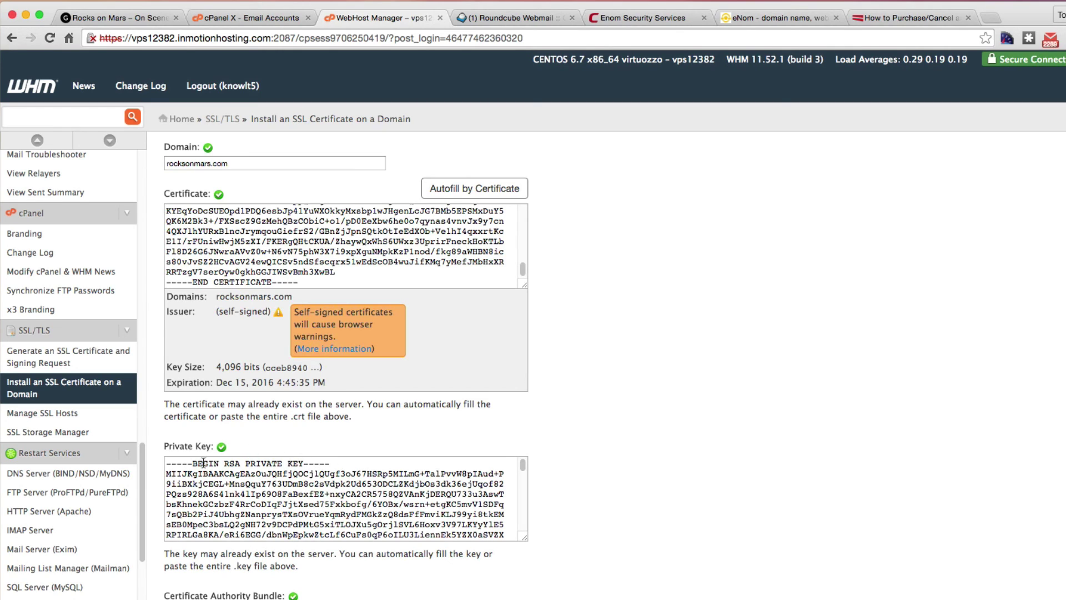
{"action": "scroll", "coordinate": [560, 389], "scroll_direction": "up", "scroll_amount": 1}
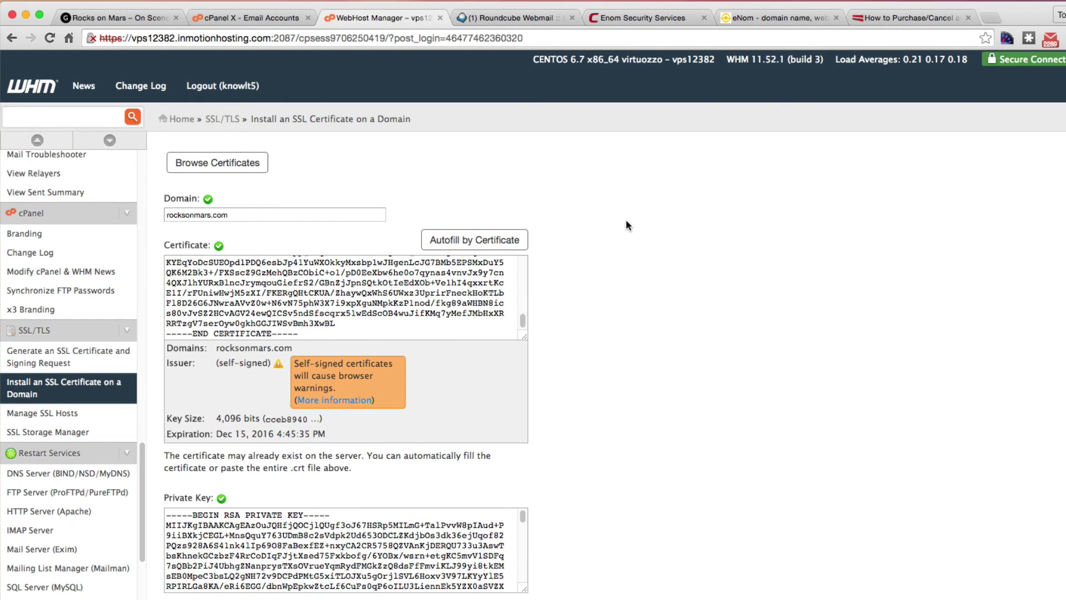
Copy the Comodo certificate text from the email and paste it over WHM's self-signed certificate.
{"action": "left_click", "coordinate": [510, 18]}
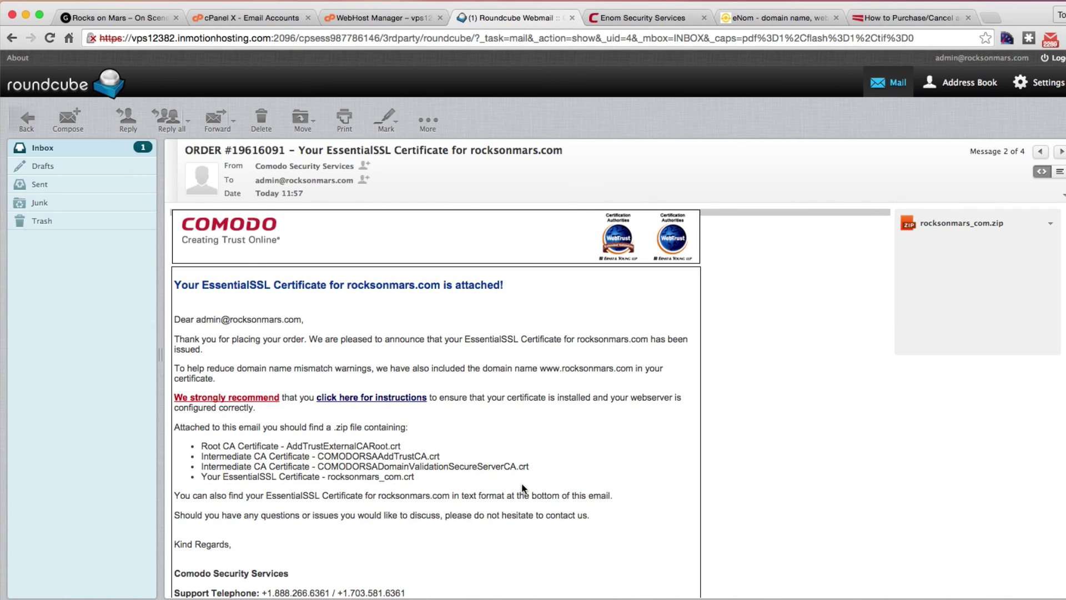
{"action": "scroll", "coordinate": [565, 433], "scroll_direction": "down", "scroll_amount": 15}
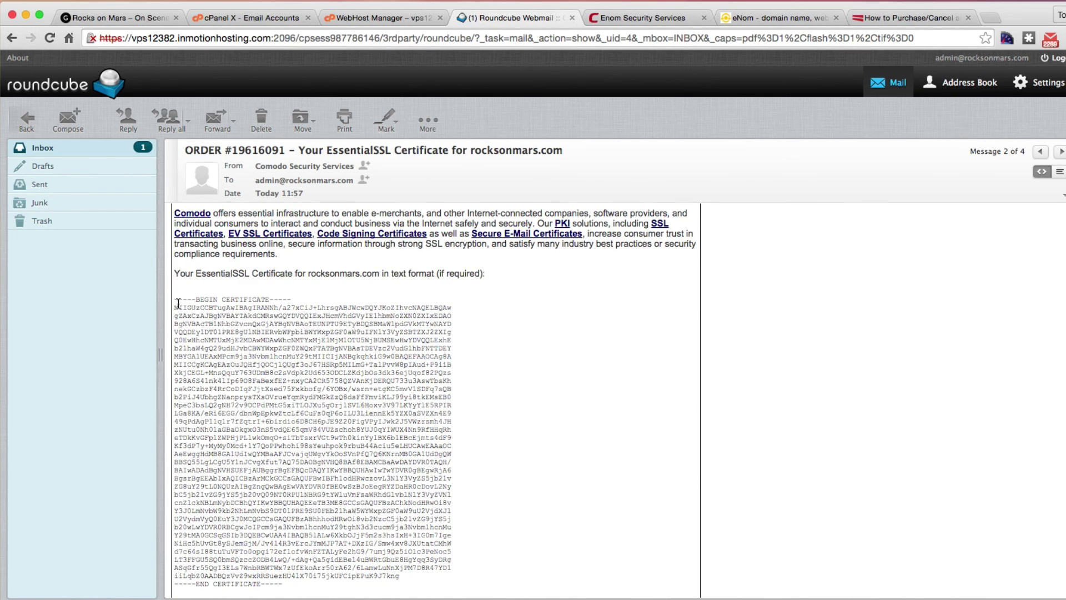
{"action": "left_click_drag", "start_coordinate": [174, 299], "coordinate": [360, 581]}
{"action": "left_click", "coordinate": [377, 18]}
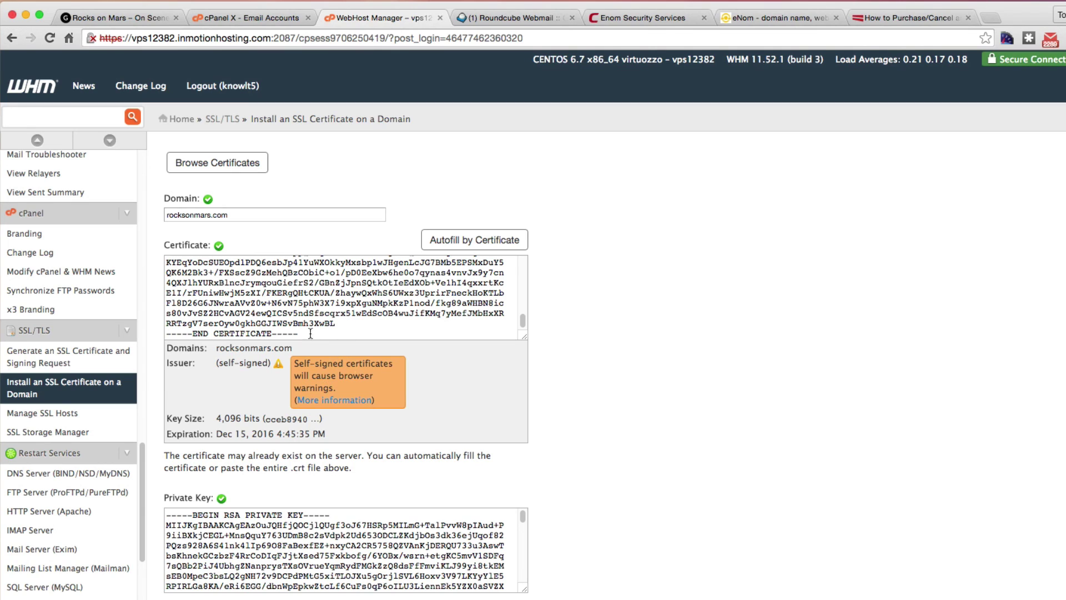
{"action": "left_click_drag", "start_coordinate": [304, 334], "coordinate": [123, 216]}
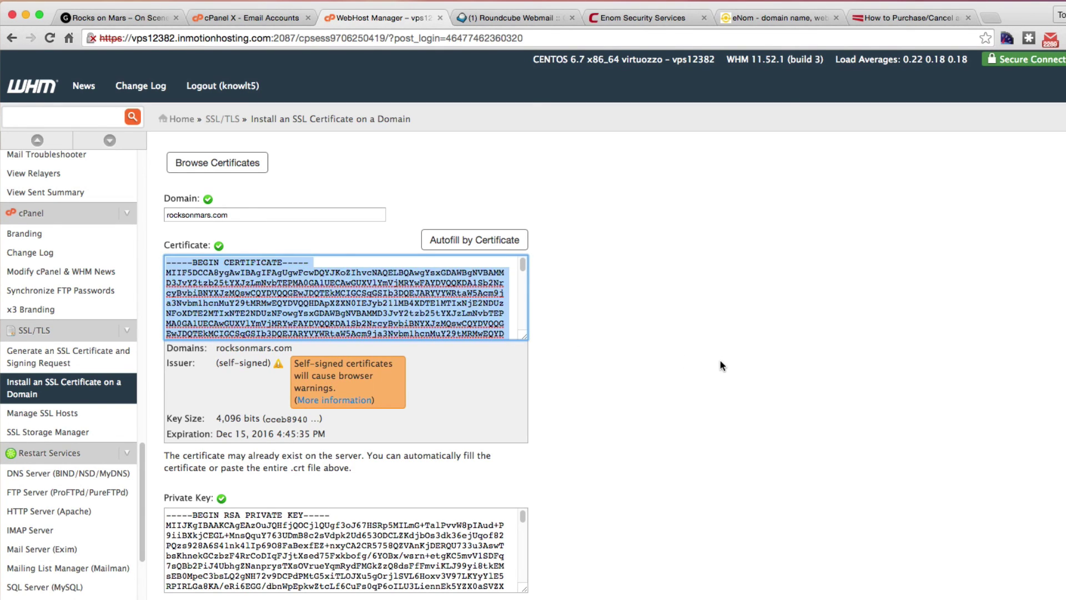
{"action": "key", "text": "super+v"}
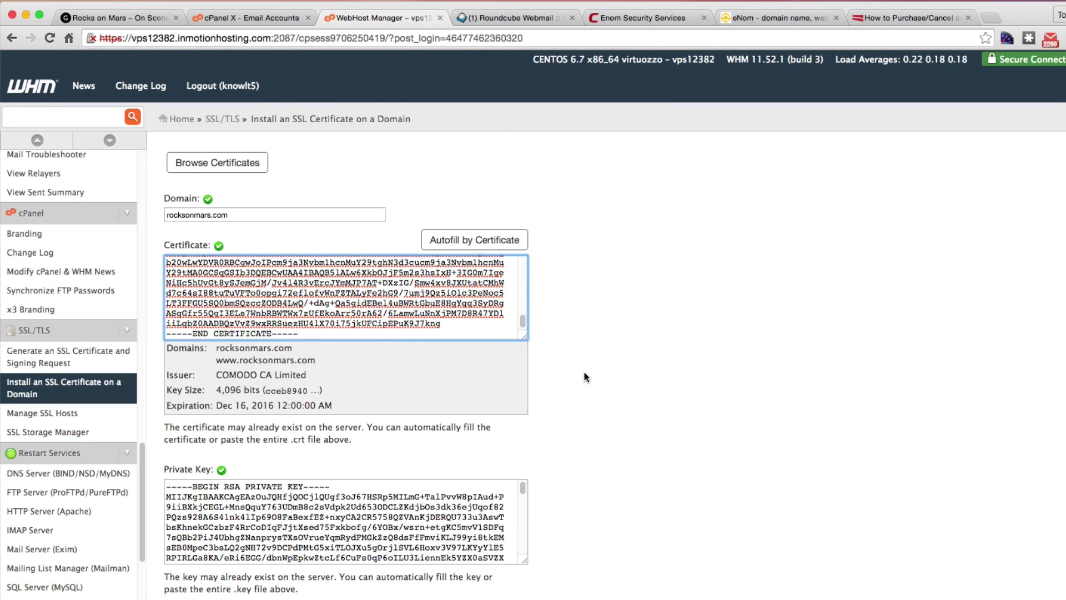
{"action": "scroll", "coordinate": [625, 427], "scroll_direction": "down", "scroll_amount": 3}
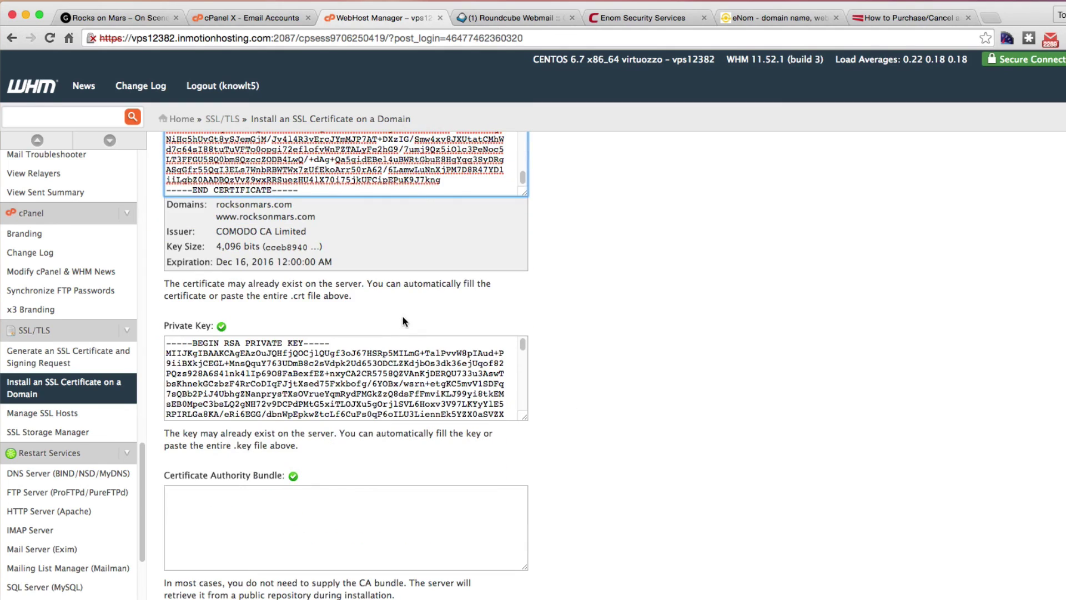
Install the Comodo certificate on rocksonmars.com and confirm the SSL Host Successfully Installed message.
{"action": "scroll", "coordinate": [733, 482], "scroll_direction": "down", "scroll_amount": 2}
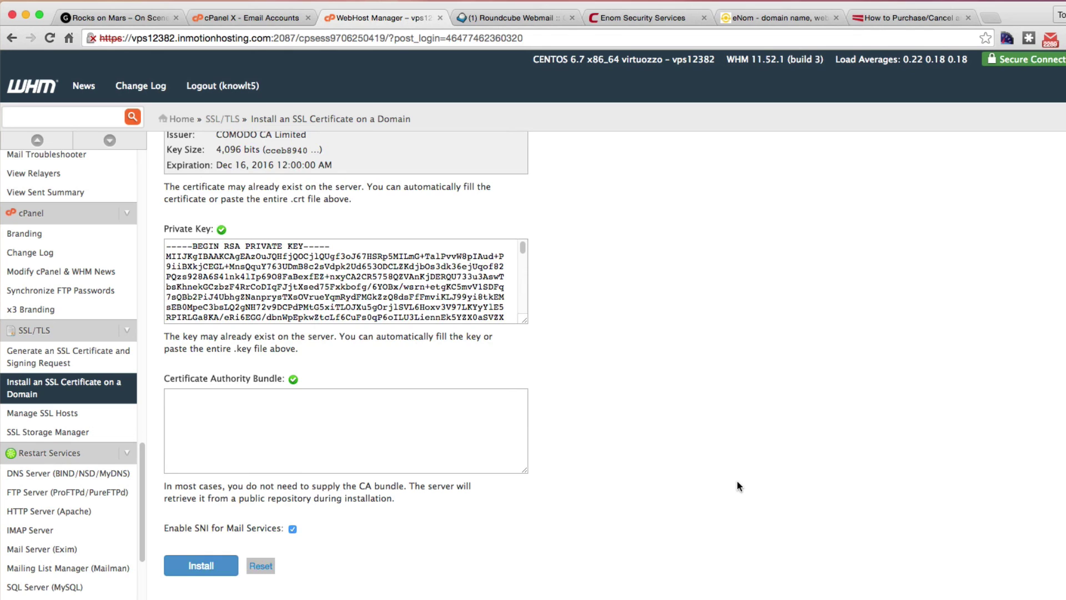
{"action": "left_click", "coordinate": [199, 567]}
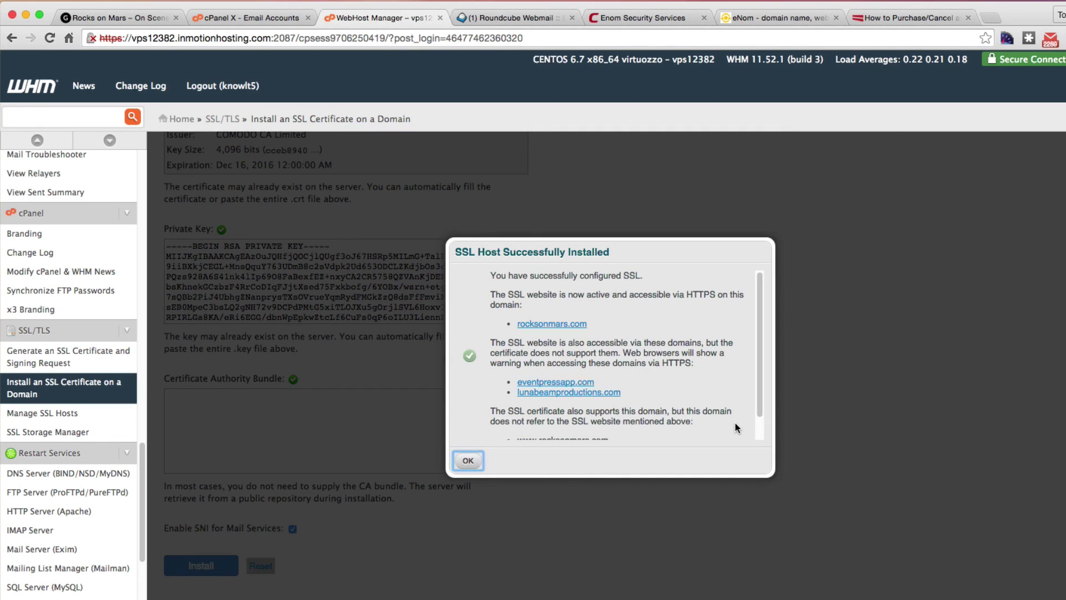
{"action": "left_click", "coordinate": [469, 460]}
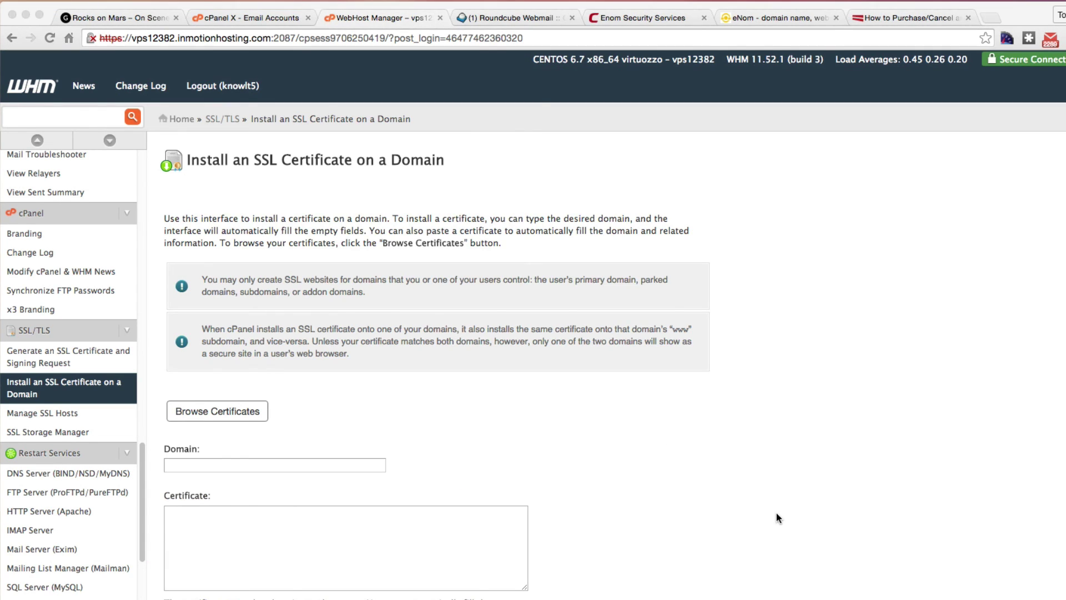
{"action": "left_click", "coordinate": [118, 21]}
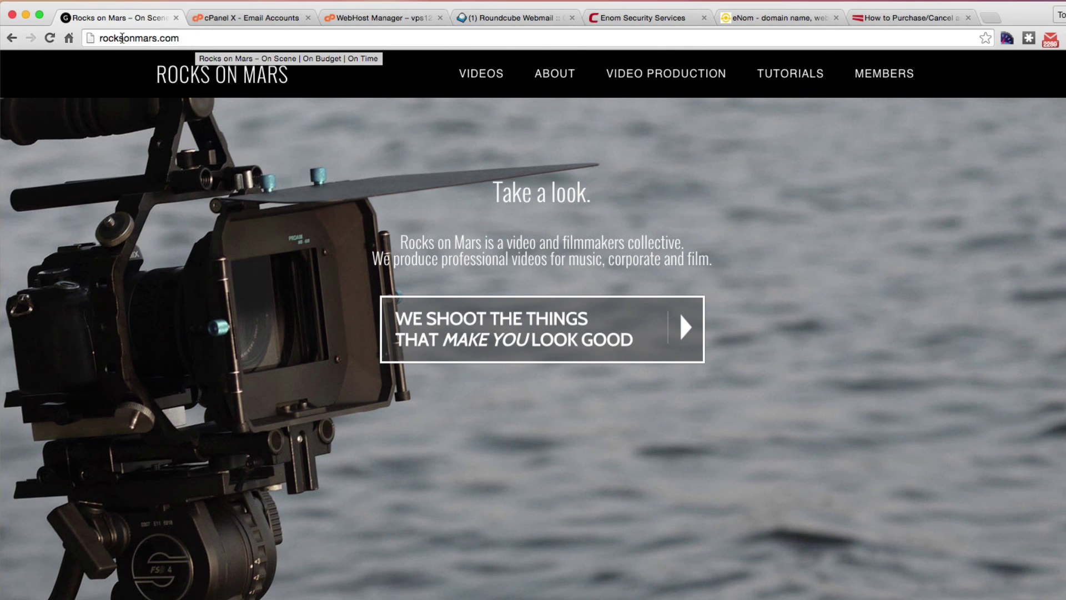
{"action": "left_click", "coordinate": [101, 37]}
{"action": "left_click", "coordinate": [100, 37]}
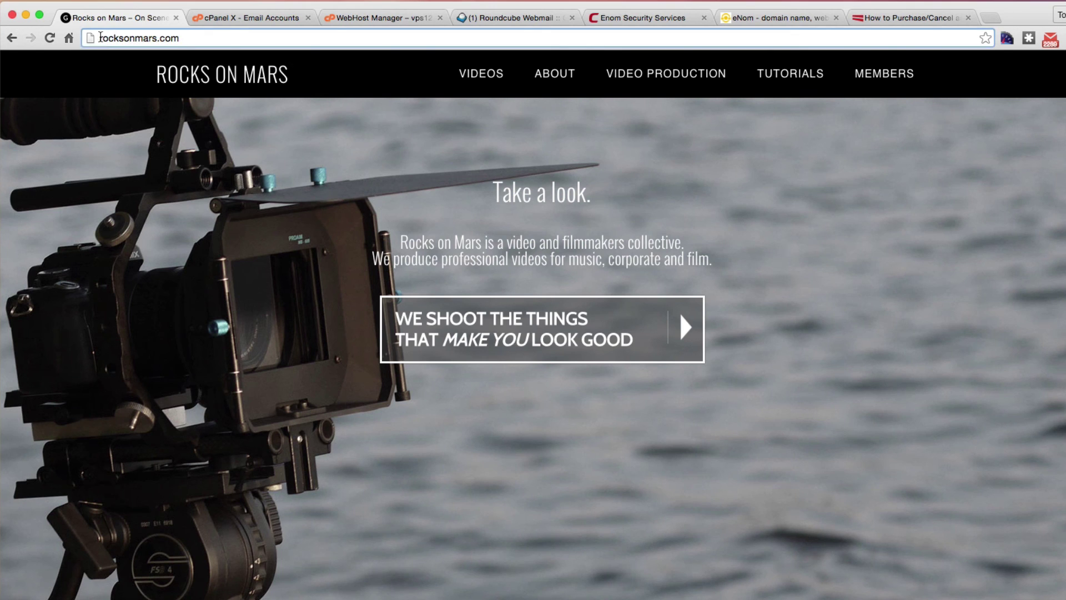
{"action": "type", "text": "https"}
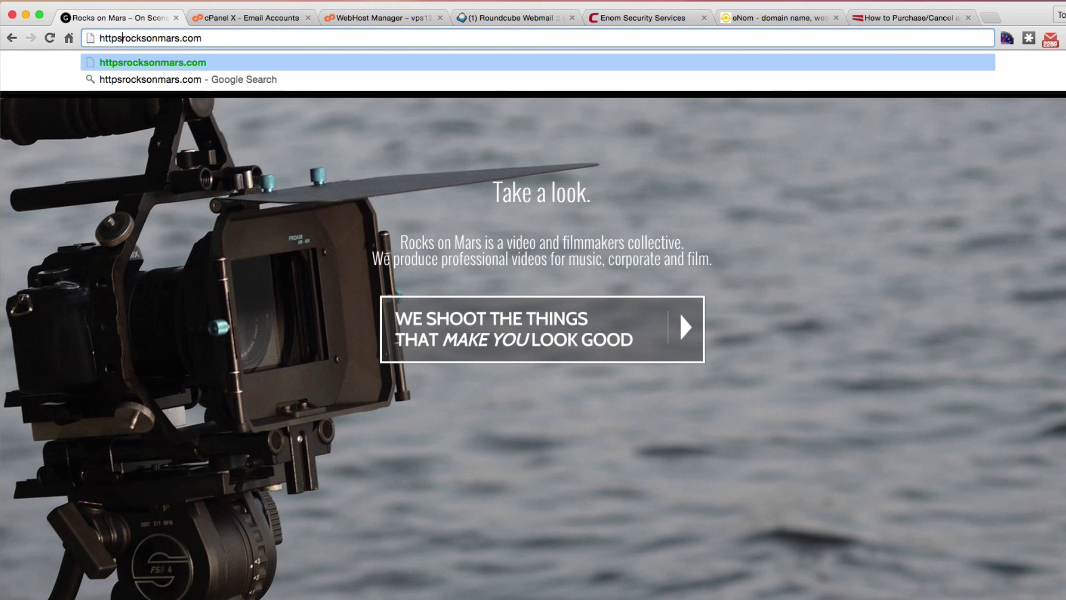
{"action": "type", "text": ":/"}
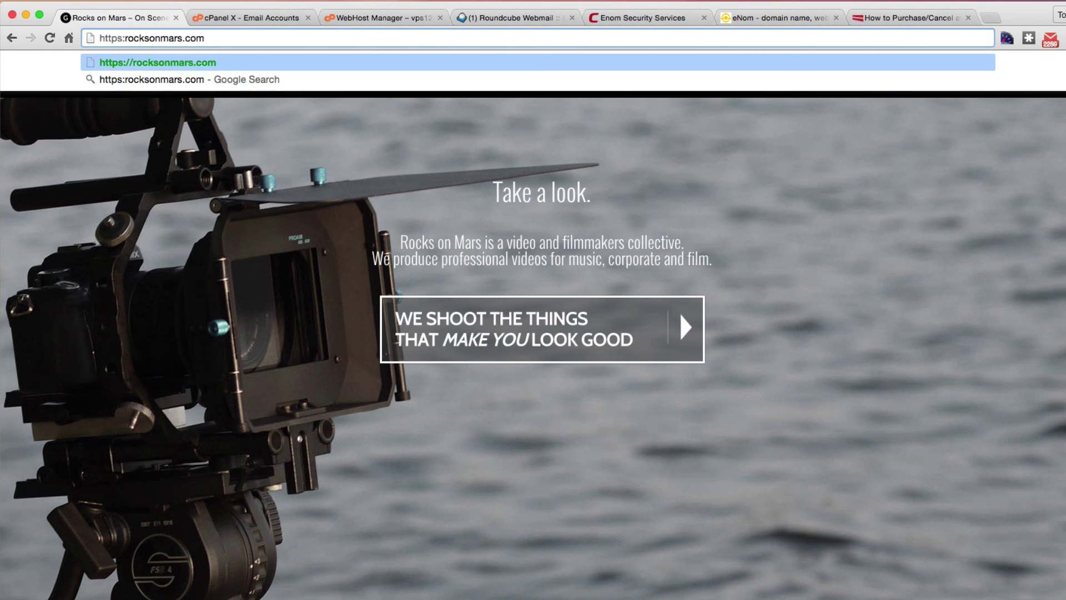
{"action": "key", "text": "Return"}
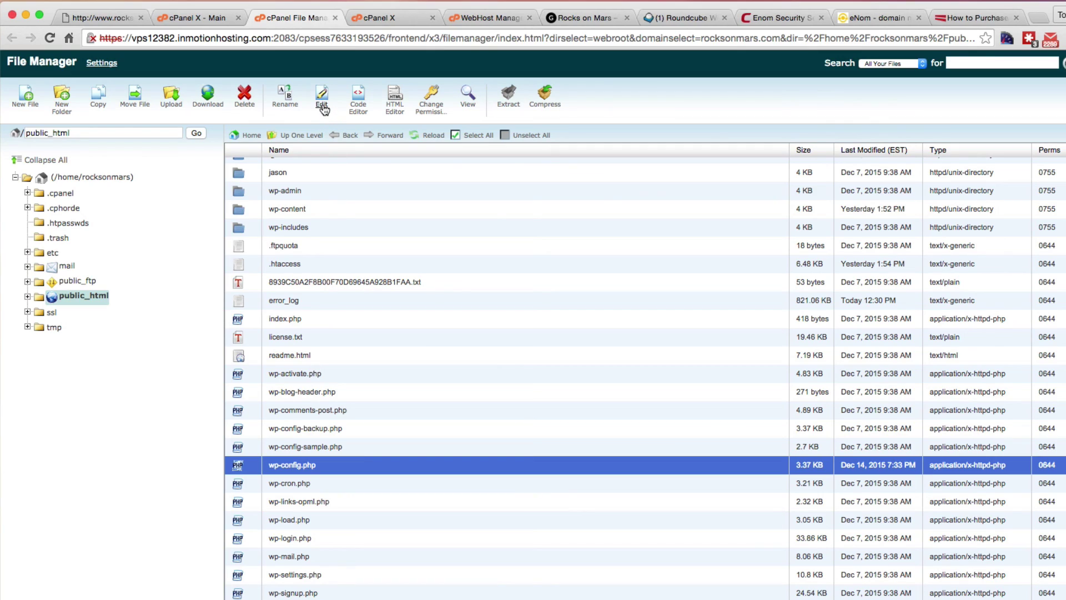
Edit wp-config.php with utf-8 encoding, pasting define('FORCE_SSL_ADMIN', true); on line 97.
{"action": "left_click", "coordinate": [358, 105]}
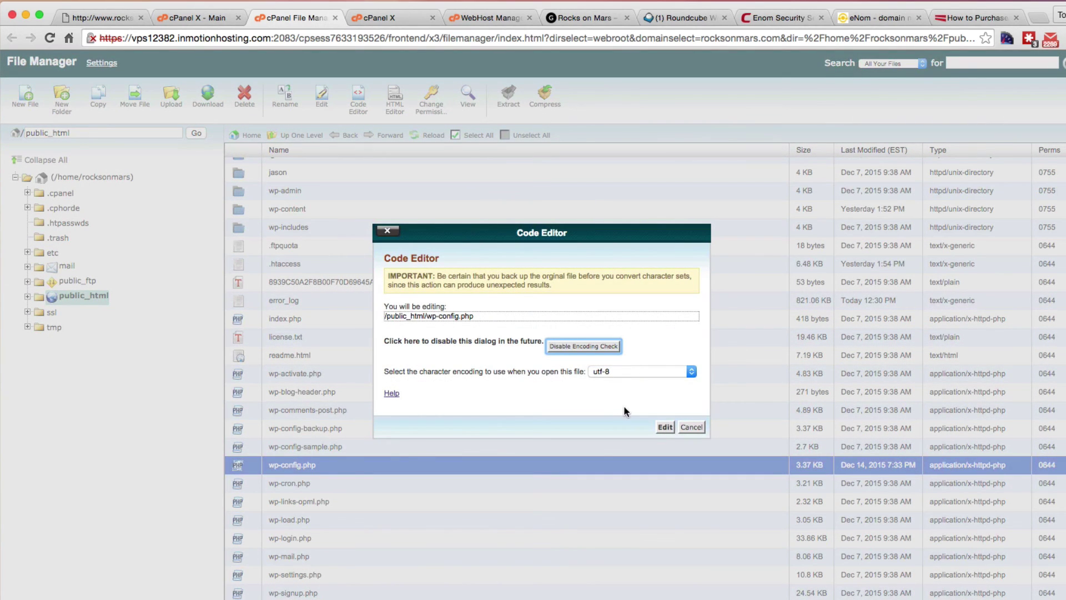
{"action": "left_click", "coordinate": [665, 427]}
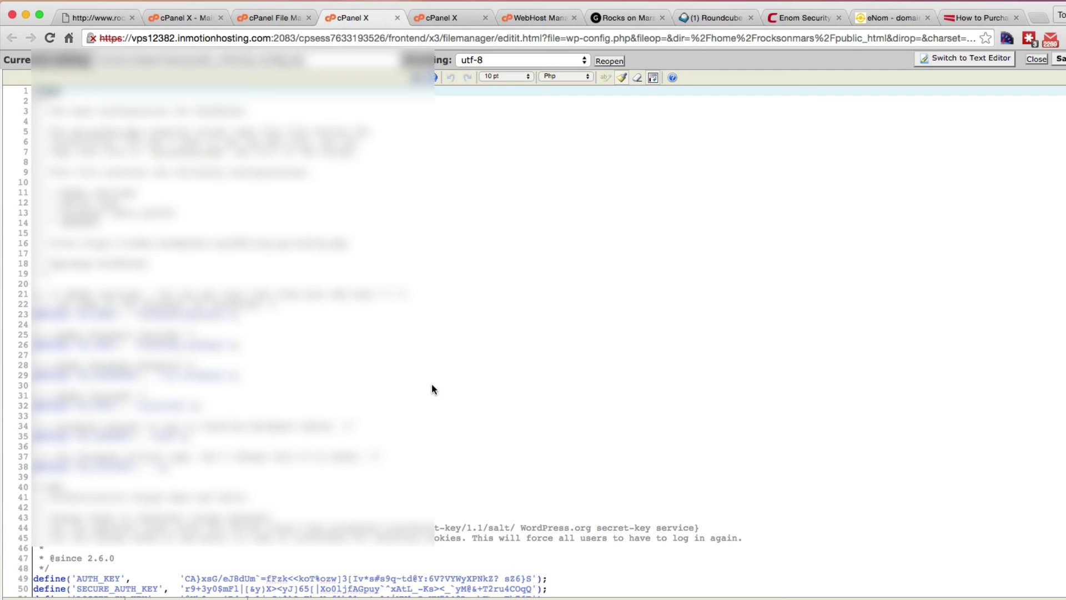
{"action": "scroll", "coordinate": [431, 384], "scroll_direction": "down", "scroll_amount": 10}
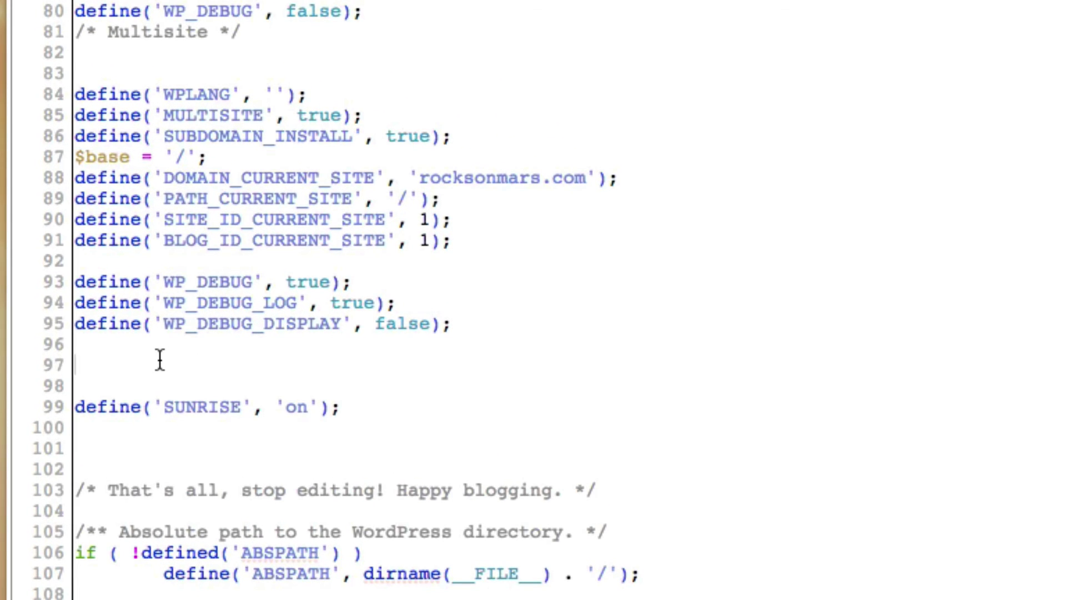
{"action": "left_click", "coordinate": [160, 361]}
{"action": "type", "text": "define('FORCE_SSL_ADMIN', true);"}
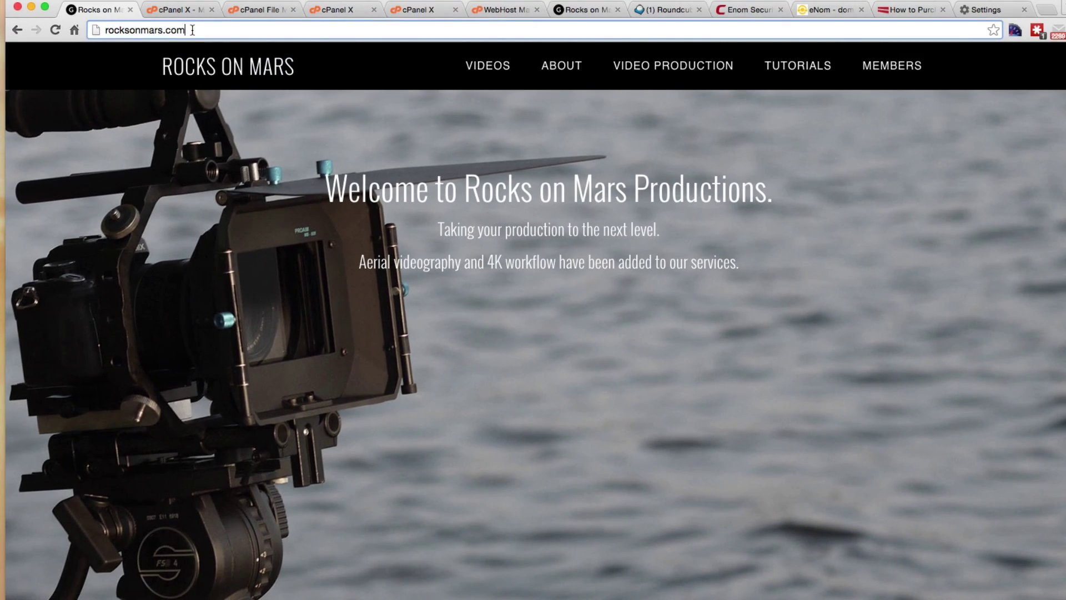
Open /wp-admin over HTTPS, check the secure connection, log in, then return to eNom.
{"action": "type", "text": "/wp-admin"}
{"action": "key", "text": "Return"}
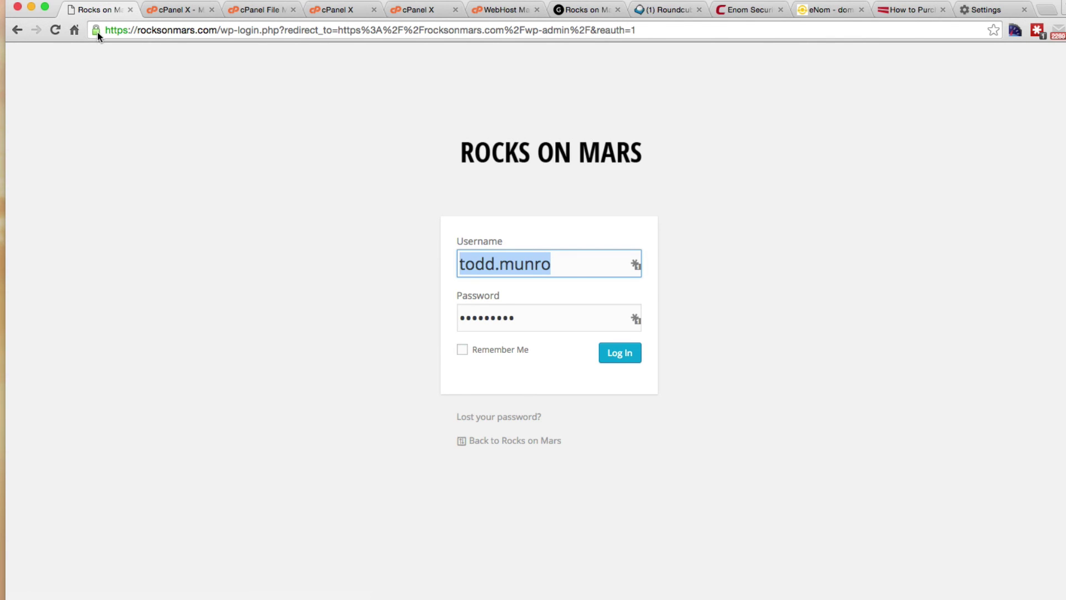
{"action": "left_click", "coordinate": [96, 31]}
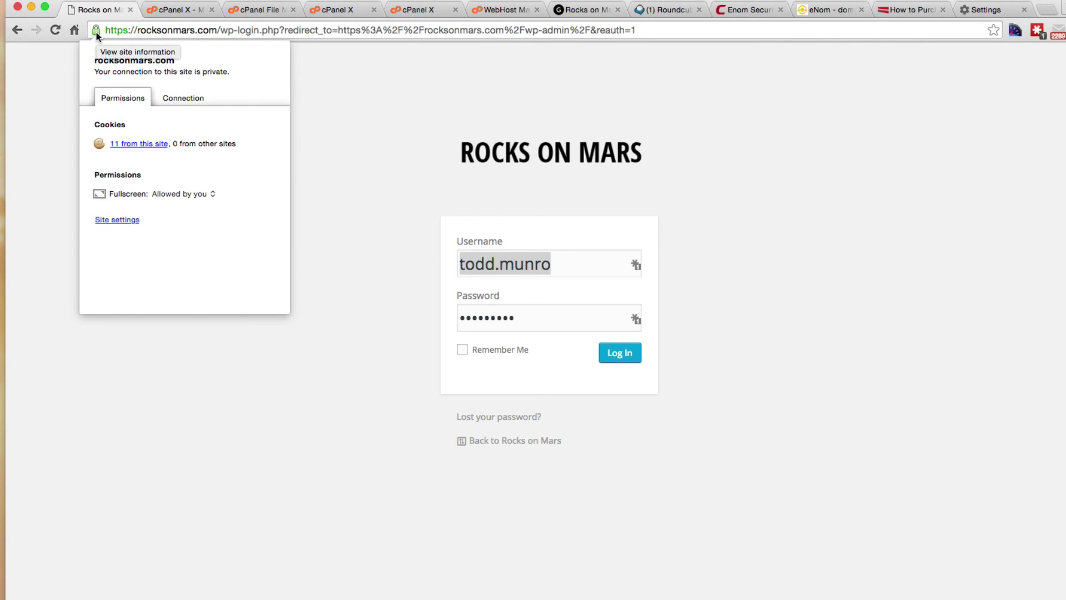
{"action": "left_click", "coordinate": [155, 321]}
{"action": "left_click", "coordinate": [617, 352]}
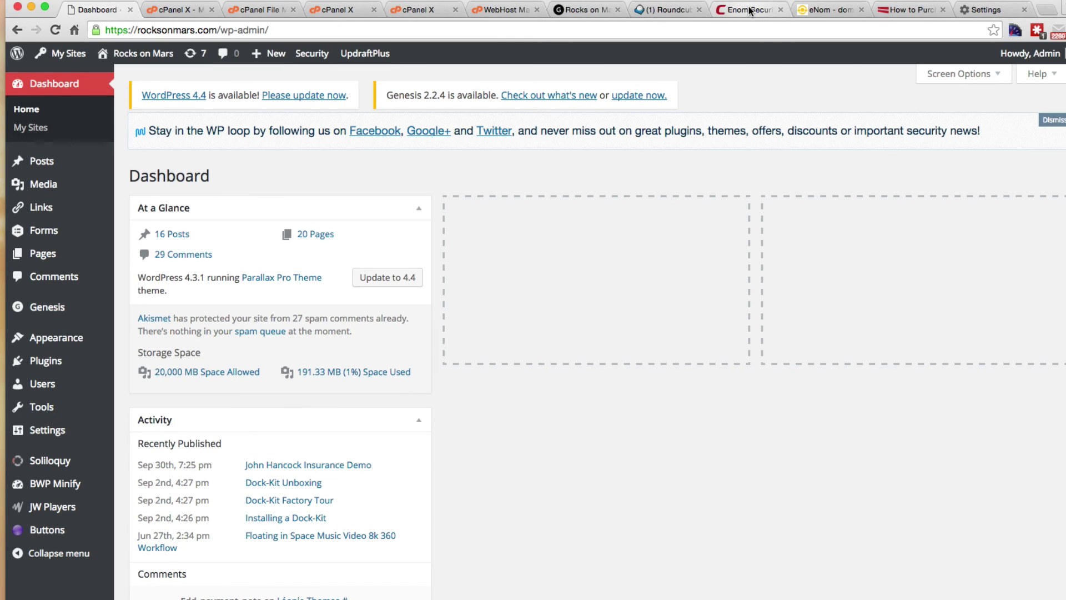
{"action": "left_click", "coordinate": [827, 11]}
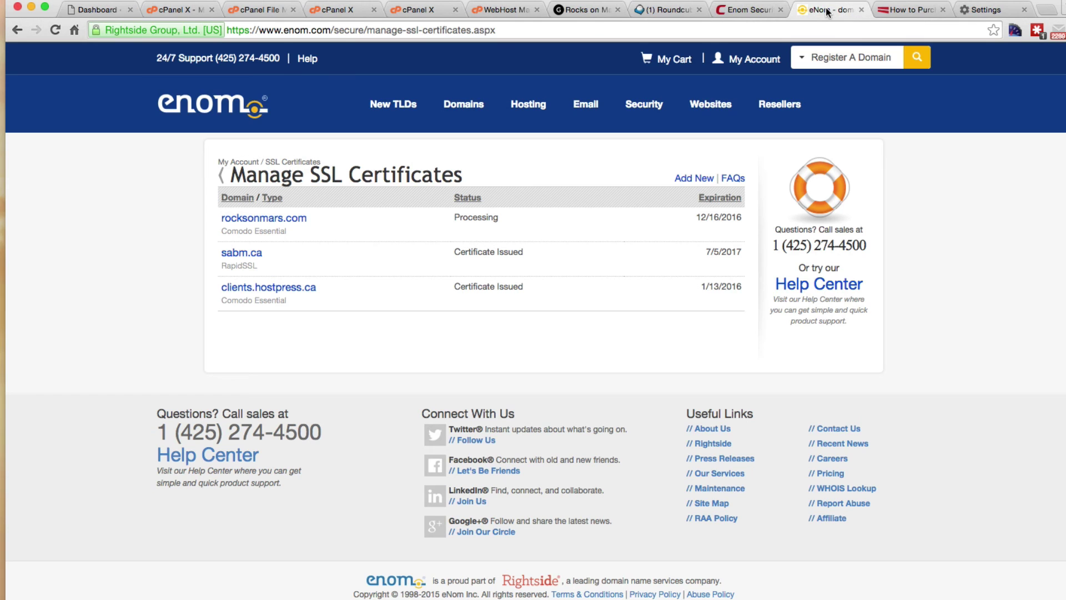